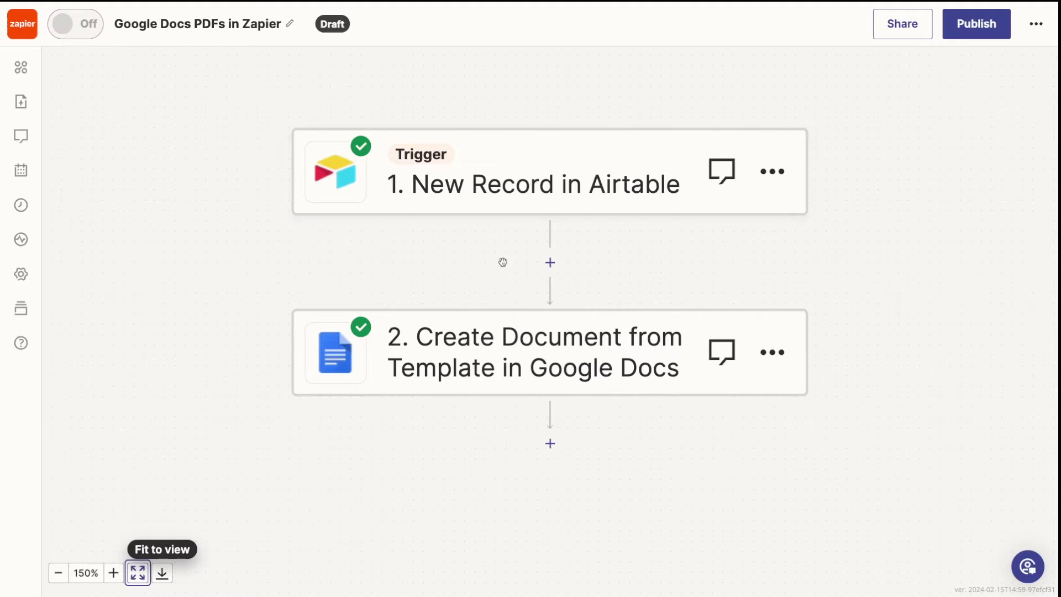
Review the Google Docs step's test sample data, then close its settings.
{"action": "left_click", "coordinate": [504, 343]}
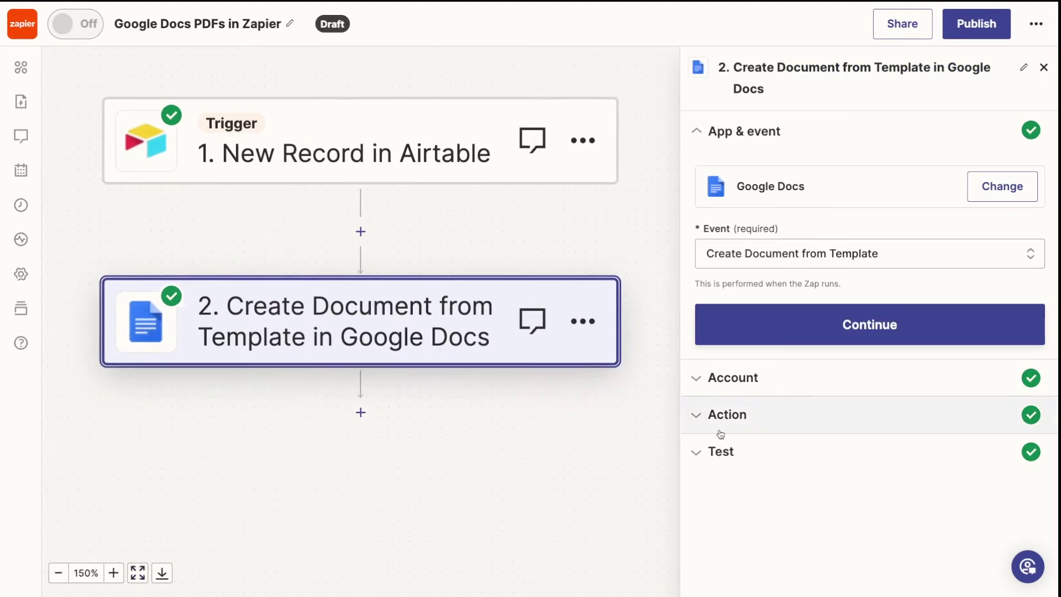
{"action": "left_click", "coordinate": [721, 451]}
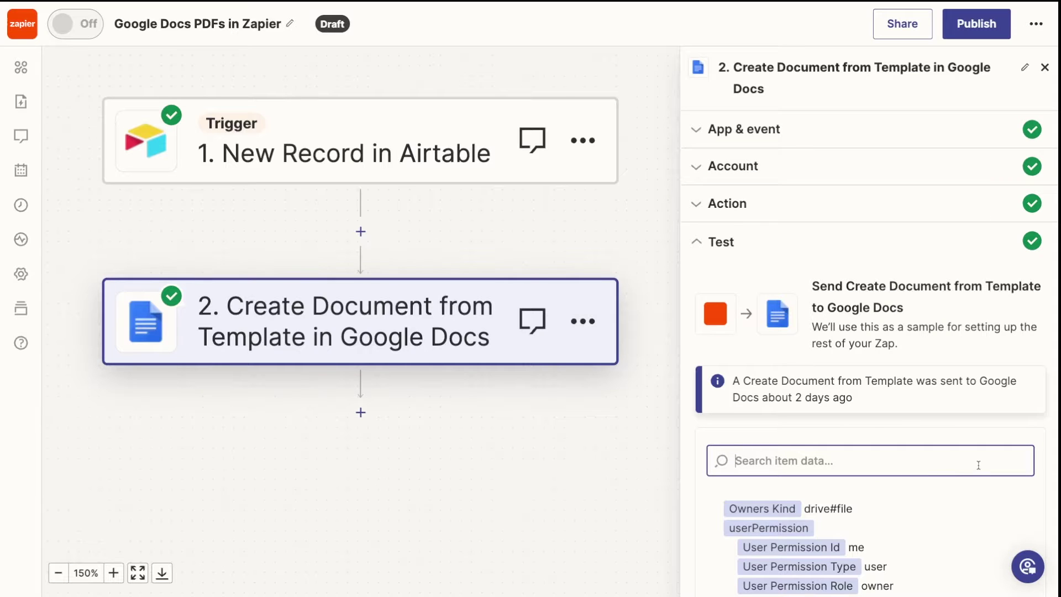
{"action": "scroll", "coordinate": [978, 465], "scroll_direction": "down", "scroll_amount": 3}
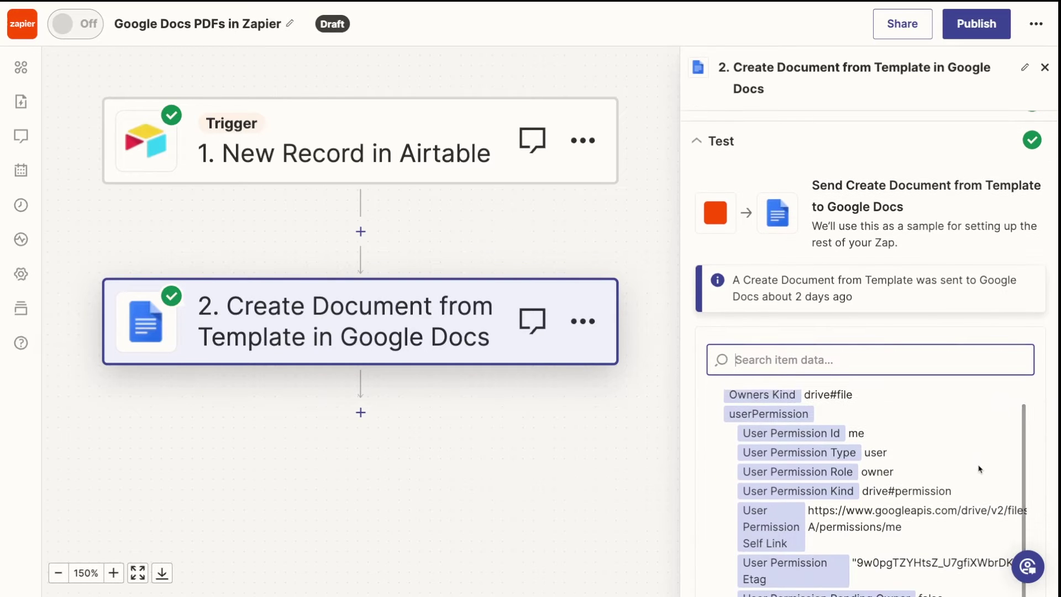
{"action": "scroll", "coordinate": [979, 469], "scroll_direction": "down", "scroll_amount": 7}
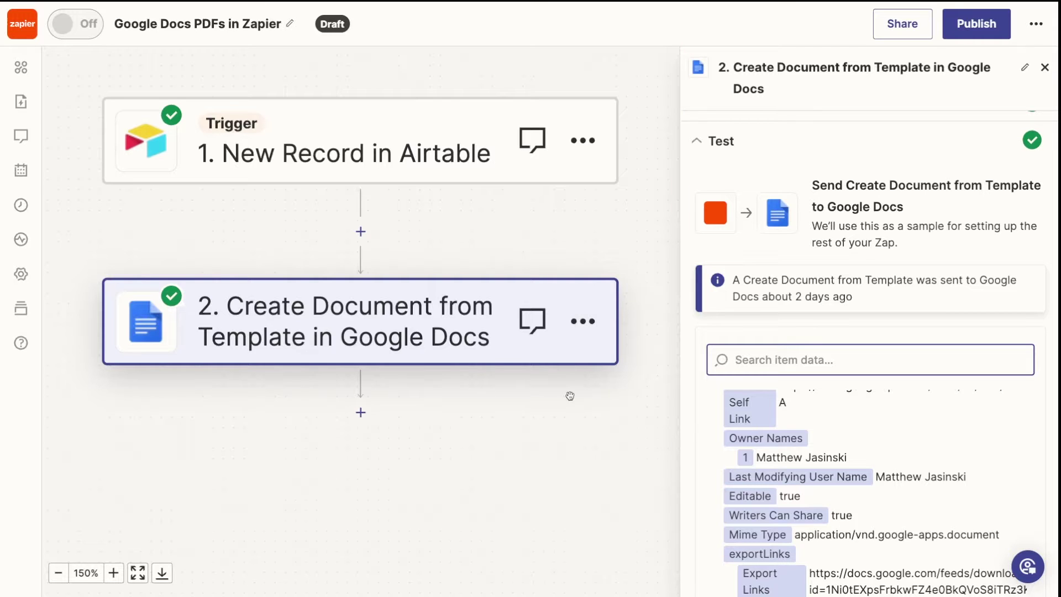
{"action": "left_click", "coordinate": [457, 384]}
Add a new step after Google Docs using Gmail's Send Email action.
{"action": "left_click", "coordinate": [360, 411]}
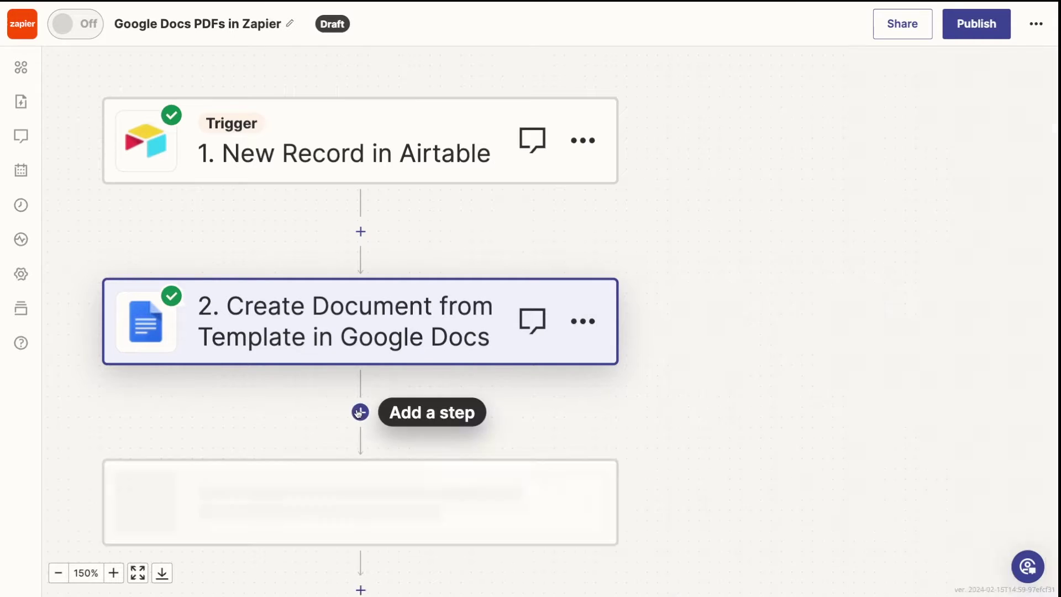
{"action": "type", "text": "gmail"}
{"action": "left_click", "coordinate": [274, 200]}
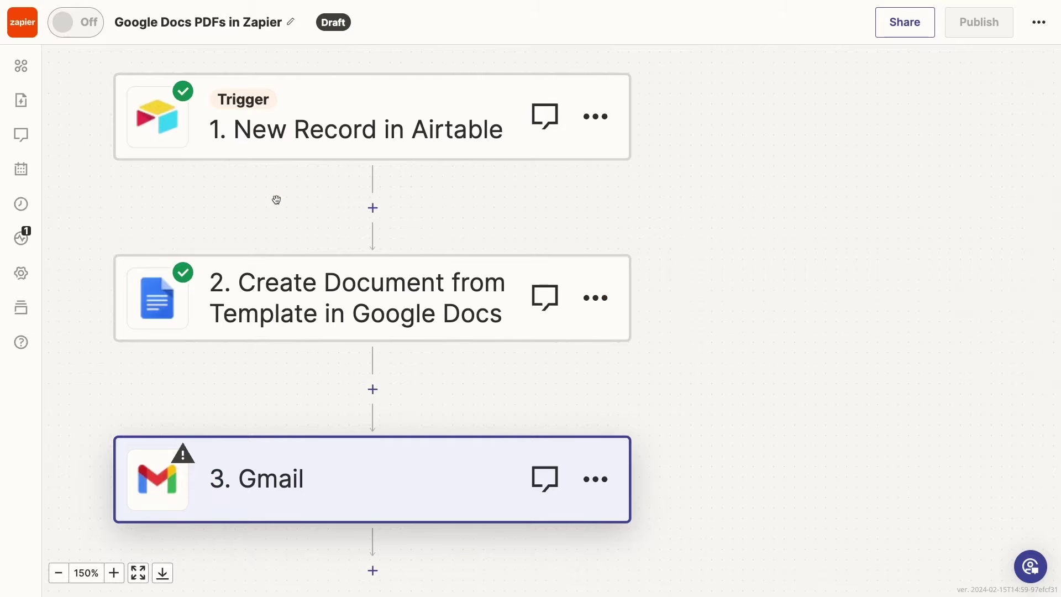
{"action": "left_click", "coordinate": [886, 233]}
{"action": "left_click", "coordinate": [773, 473]}
{"action": "left_click", "coordinate": [884, 301]}
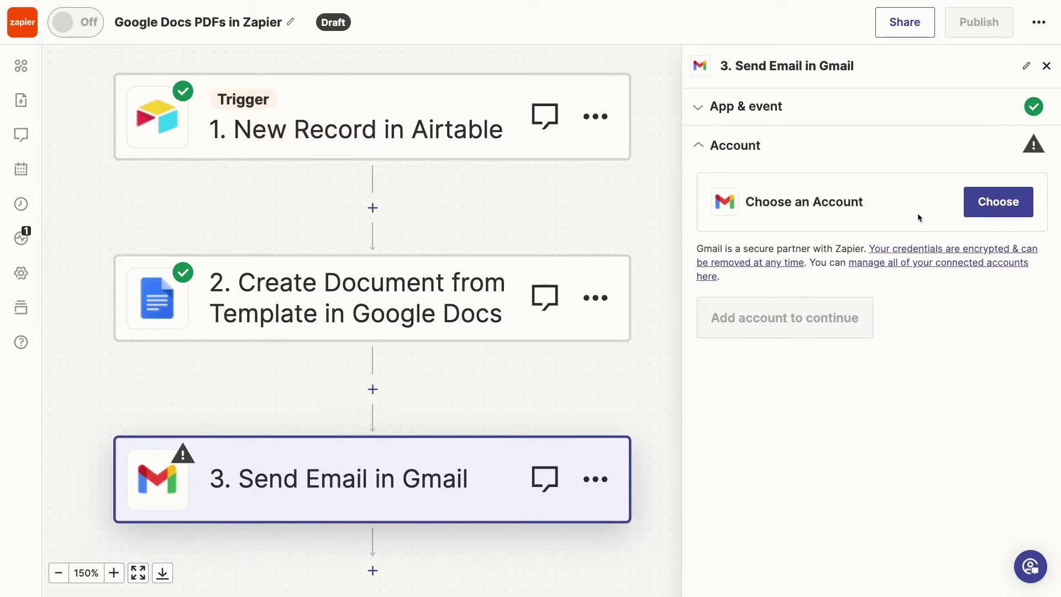
Connect the tutorial Gmail account to the Send Email step.
{"action": "left_click", "coordinate": [997, 202]}
{"action": "type", "text": "tutorial"}
{"action": "left_click", "coordinate": [836, 331]}
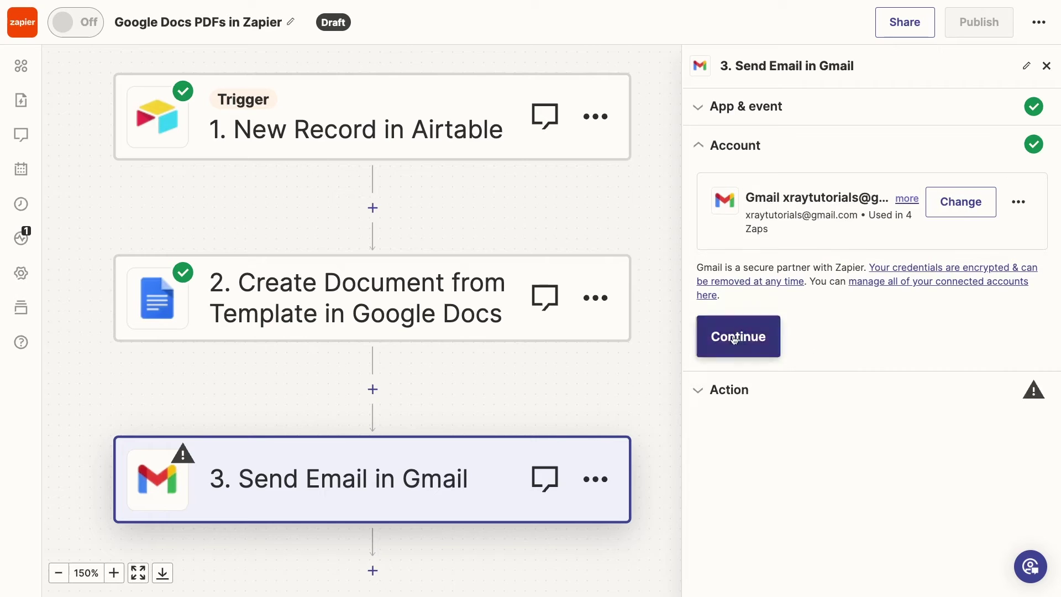
{"action": "left_click", "coordinate": [774, 293]}
Enter the recipient e-mail address and set the From address to the account's own address.
{"action": "scroll", "coordinate": [773, 390], "scroll_direction": "down", "scroll_amount": 5}
{"action": "left_click", "coordinate": [774, 264]}
{"action": "left_click", "coordinate": [824, 321]}
Paste the prepared subject line and proposal message into Subject and Body.
{"action": "scroll", "coordinate": [823, 320], "scroll_direction": "down", "scroll_amount": 4}
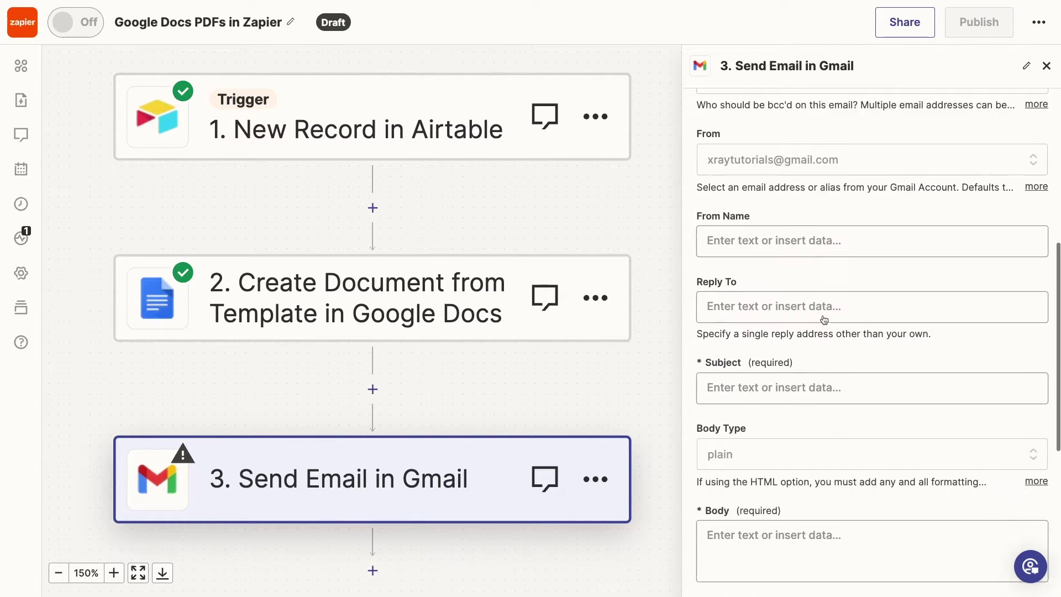
{"action": "left_click", "coordinate": [825, 294]}
{"action": "type", "text": "[Project Type] Proposal for [Company name]"}
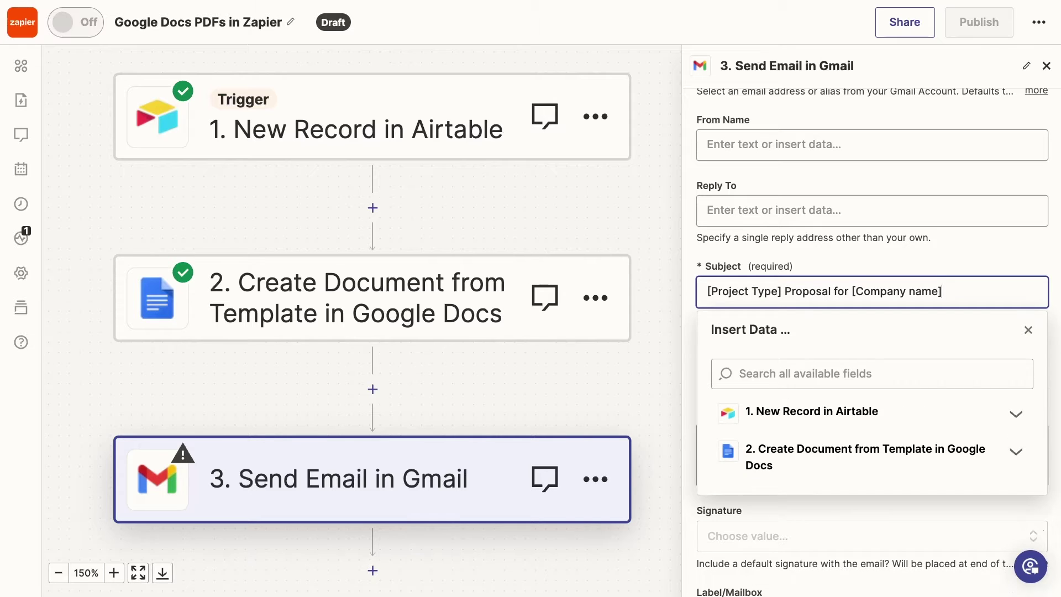
{"action": "scroll", "coordinate": [887, 252], "scroll_direction": "down", "scroll_amount": 2}
{"action": "left_click", "coordinate": [823, 373]}
{"action": "type", "text": "Hello,  Here is a proposal for the [project type] project we discussed. Please let me know if you have any questions.  Thanks, Tom"}
{"action": "scroll", "coordinate": [822, 373], "scroll_direction": "down", "scroll_amount": 1}
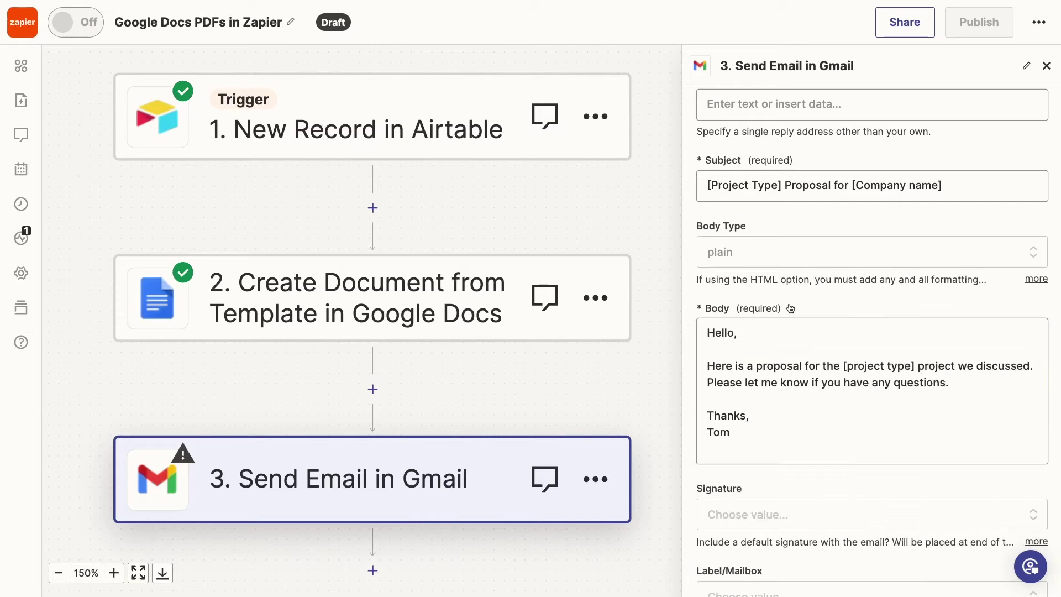
Replace the subject's [Project Type] and [Company name] placeholders with Airtable's Project Type and Company Name.
{"action": "left_click", "coordinate": [782, 186]}
{"action": "key", "text": "shift+Home"}
{"action": "key", "text": "BackSpace"}
{"action": "left_click", "coordinate": [812, 305]}
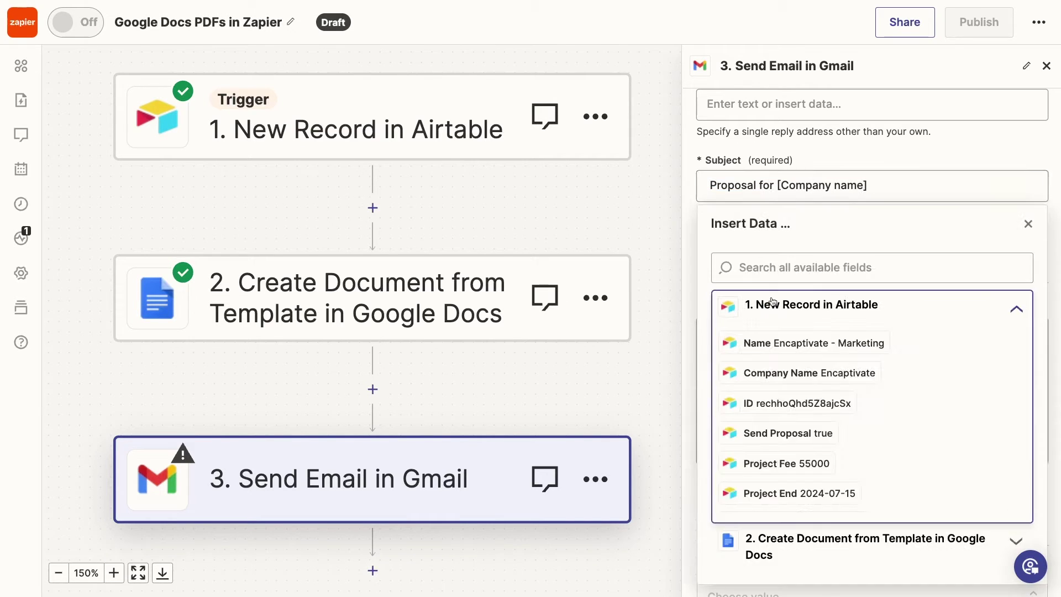
{"action": "scroll", "coordinate": [786, 387], "scroll_direction": "down", "scroll_amount": 3}
{"action": "left_click", "coordinate": [781, 442]}
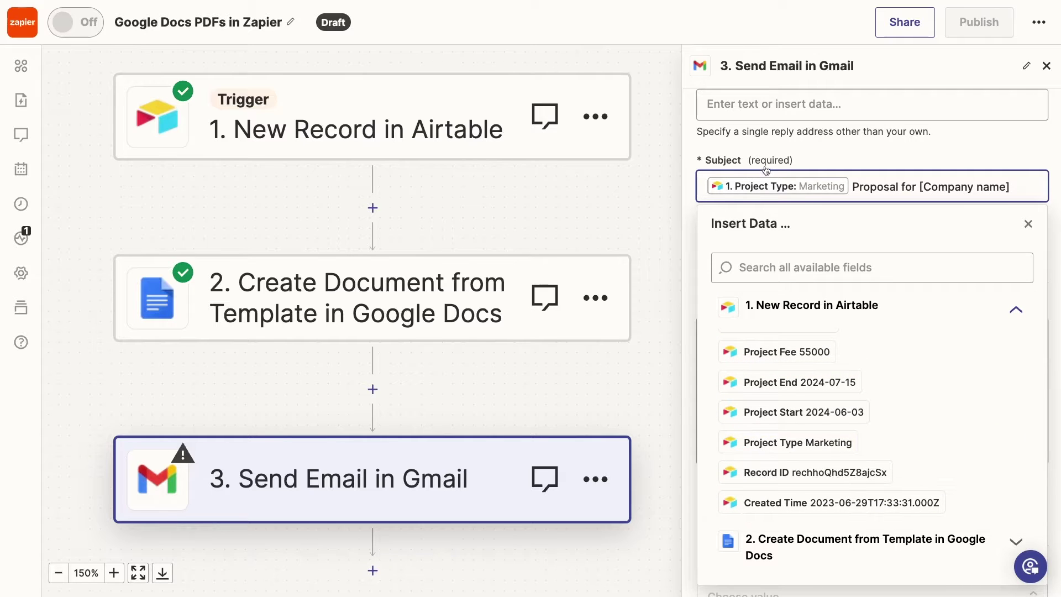
{"action": "left_click_drag", "start_coordinate": [920, 186], "coordinate": [1009, 186]}
{"action": "key", "text": "BackSpace"}
{"action": "scroll", "coordinate": [815, 420], "scroll_direction": "up", "scroll_amount": 2}
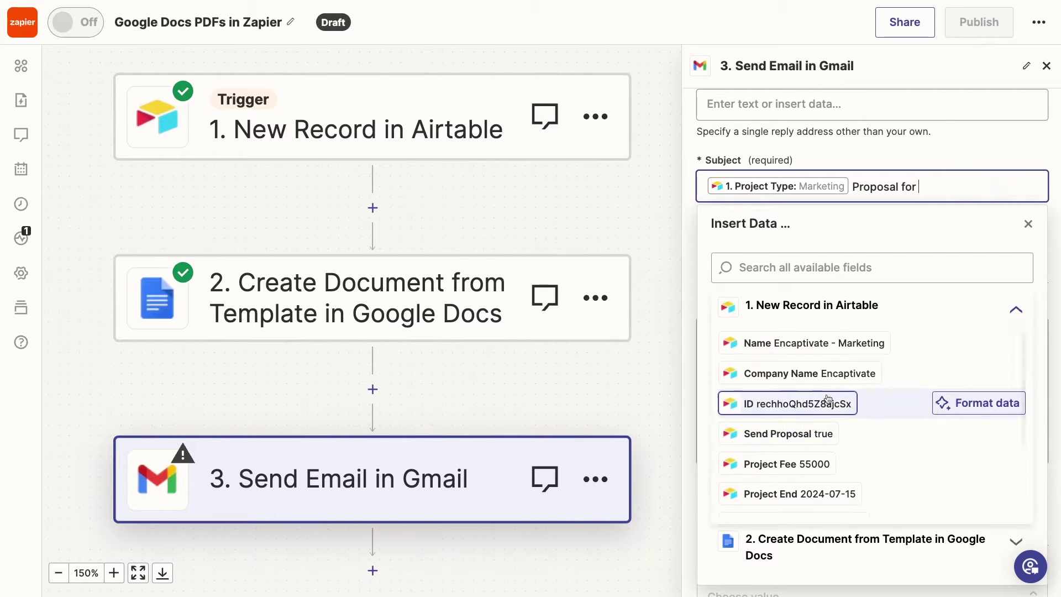
{"action": "left_click", "coordinate": [809, 371]}
Replace the body's [project type] placeholder with the Airtable Project Type field.
{"action": "left_click", "coordinate": [912, 383]}
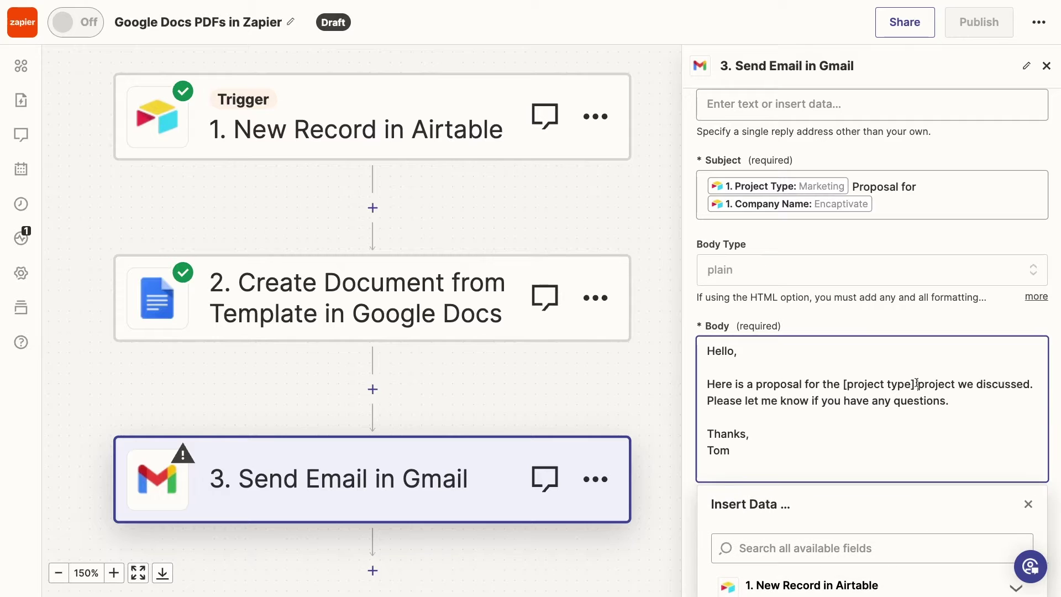
{"action": "left_click_drag", "start_coordinate": [912, 383], "coordinate": [843, 383]}
{"action": "key", "text": "BackSpace"}
{"action": "scroll", "coordinate": [909, 519], "scroll_direction": "down", "scroll_amount": 4}
{"action": "left_click", "coordinate": [812, 377]}
{"action": "scroll", "coordinate": [838, 464], "scroll_direction": "down", "scroll_amount": 1}
{"action": "left_click", "coordinate": [805, 512]}
{"action": "left_click", "coordinate": [831, 147]}
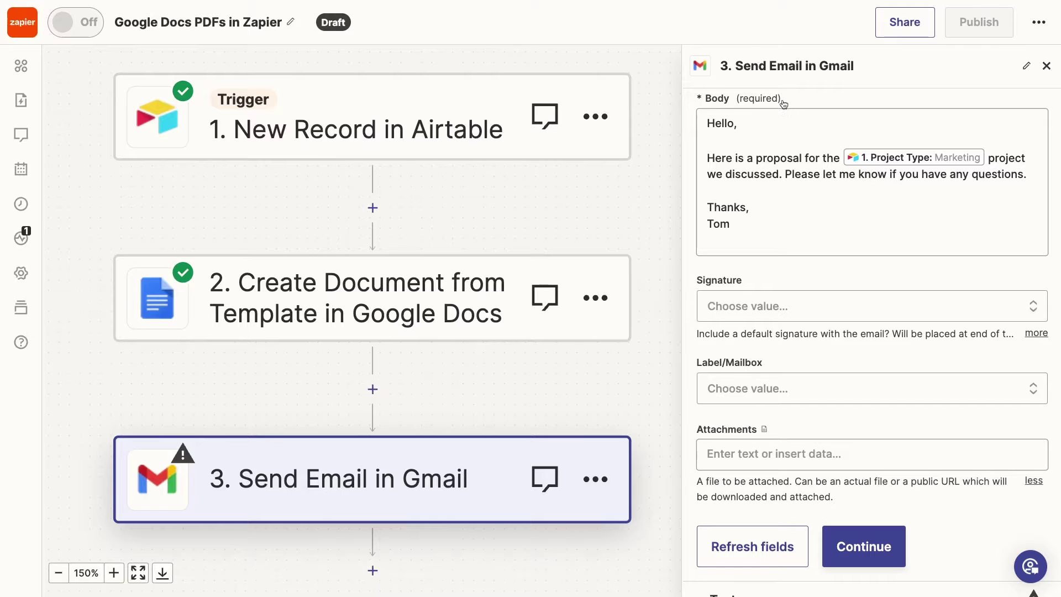
Insert the Google Docs Export Links Application Pdf field on the blank line above 'Thanks,'.
{"action": "left_click", "coordinate": [753, 146]}
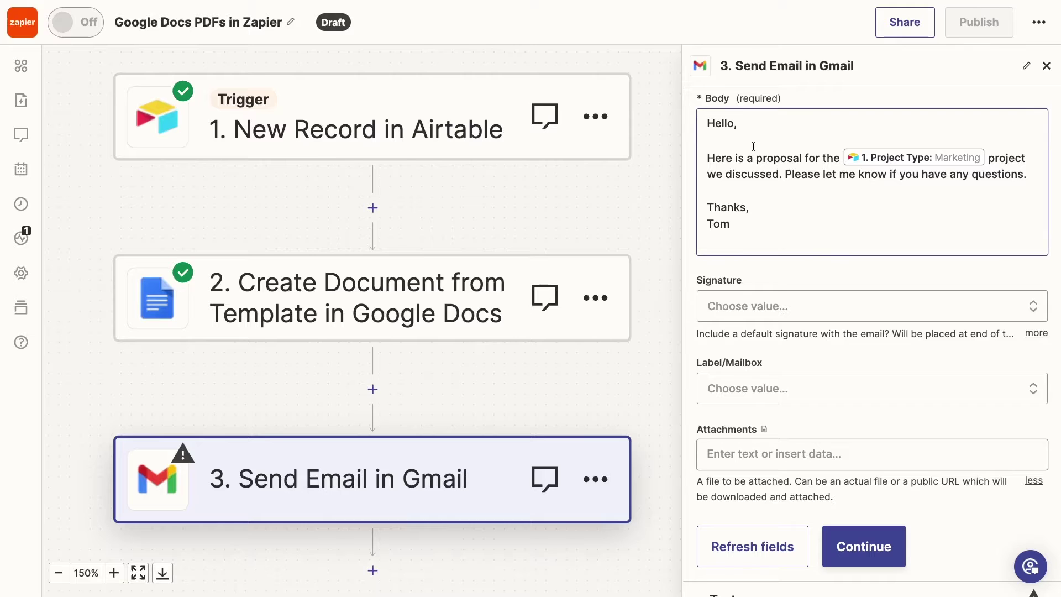
{"action": "left_click", "coordinate": [717, 188]}
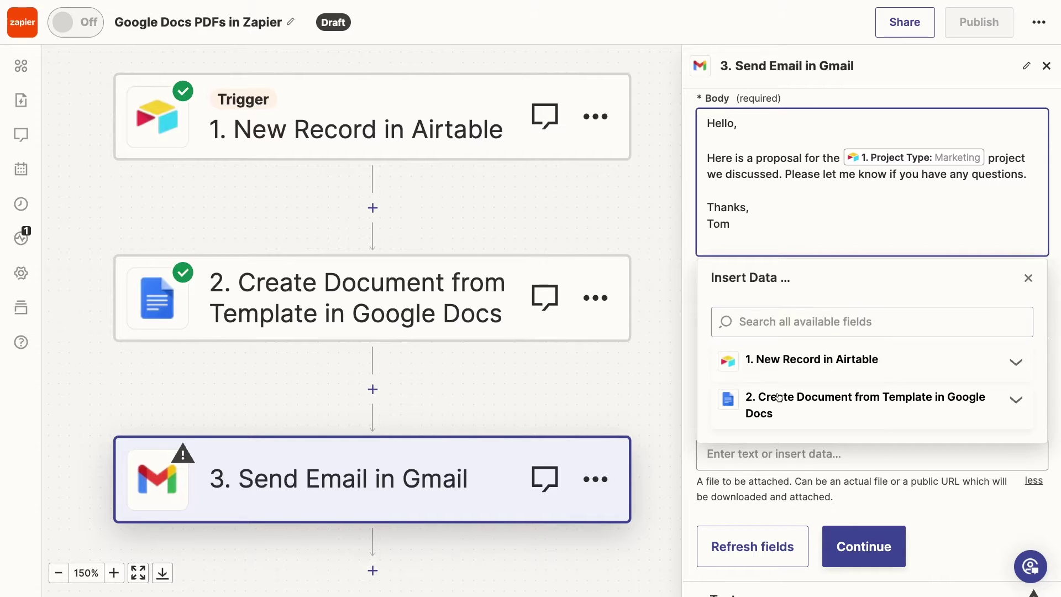
{"action": "left_click", "coordinate": [816, 314]}
{"action": "type", "text": "pdf"}
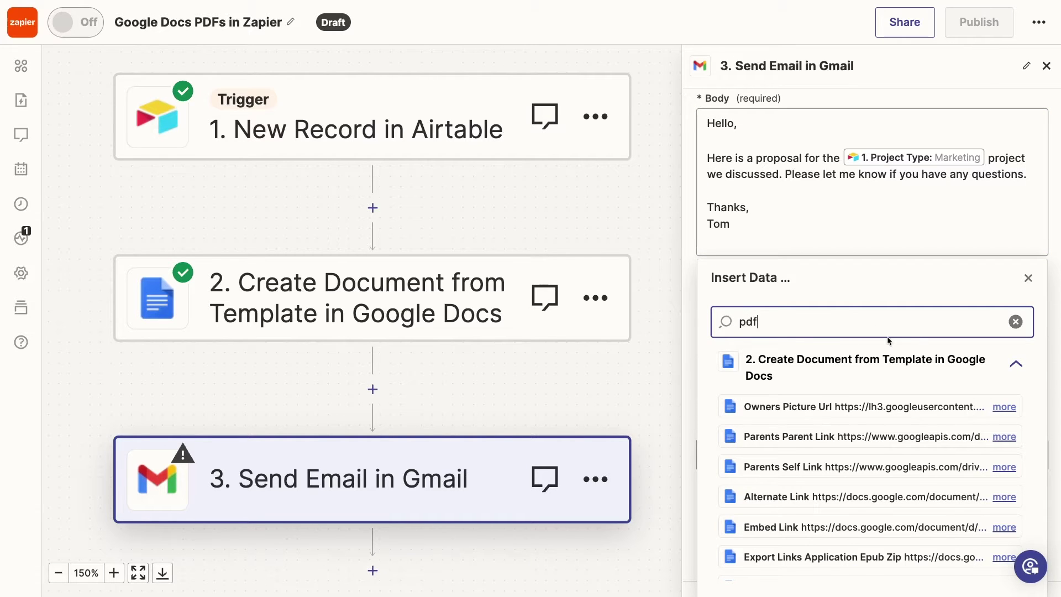
{"action": "scroll", "coordinate": [889, 340], "scroll_direction": "down", "scroll_amount": 1}
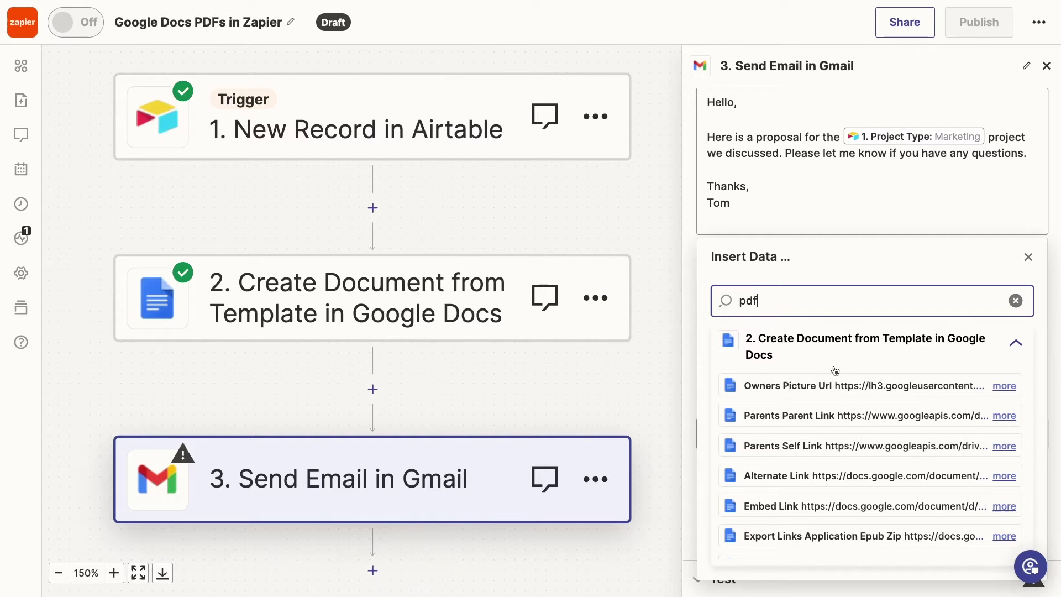
{"action": "scroll", "coordinate": [848, 477], "scroll_direction": "down", "scroll_amount": 1}
{"action": "scroll", "coordinate": [848, 477], "scroll_direction": "down", "scroll_amount": 1}
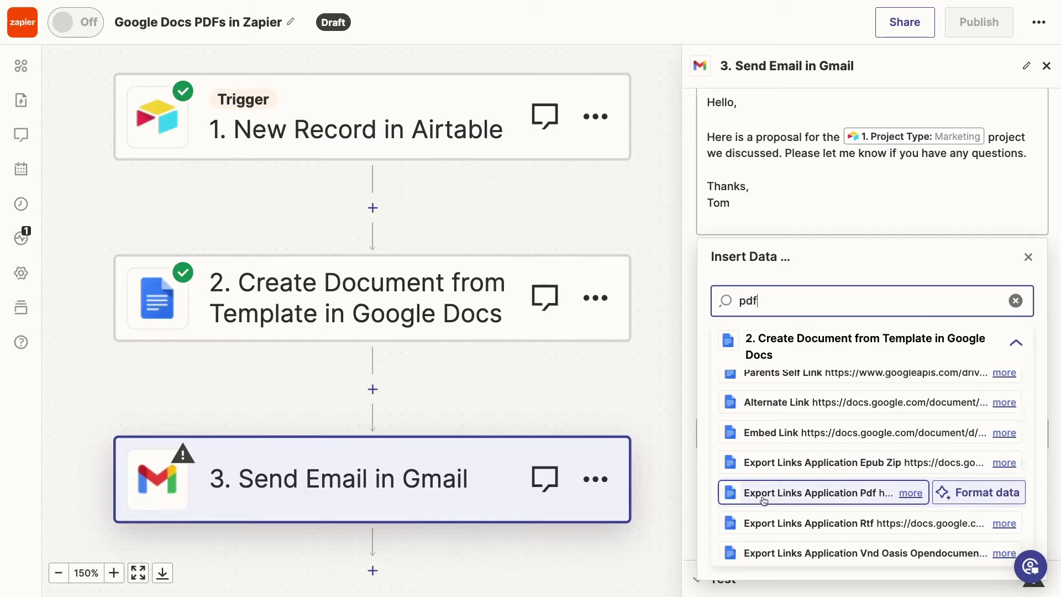
{"action": "left_click", "coordinate": [866, 501]}
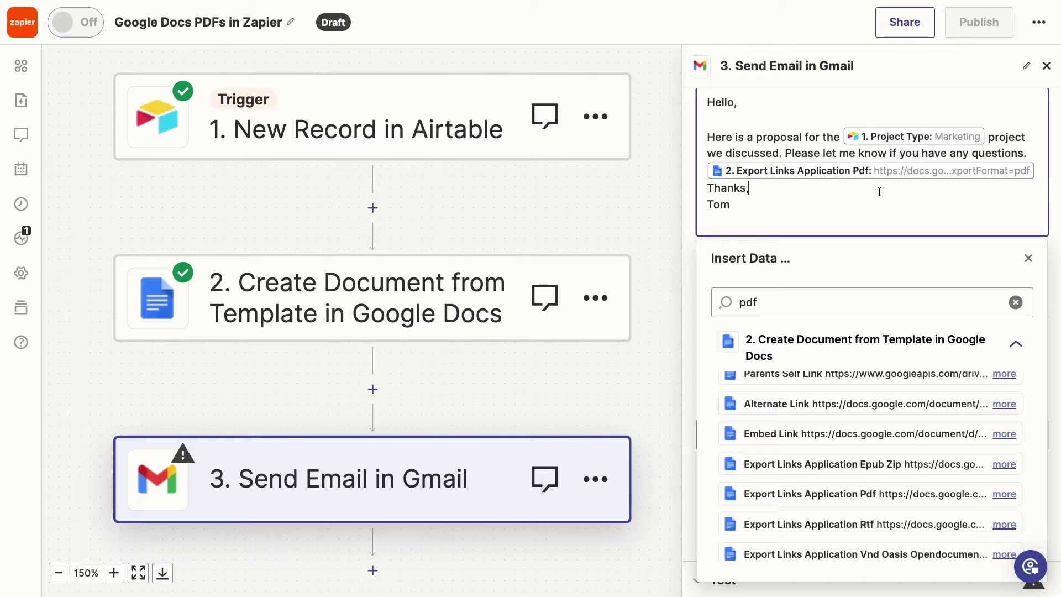
{"action": "left_click", "coordinate": [1028, 258]}
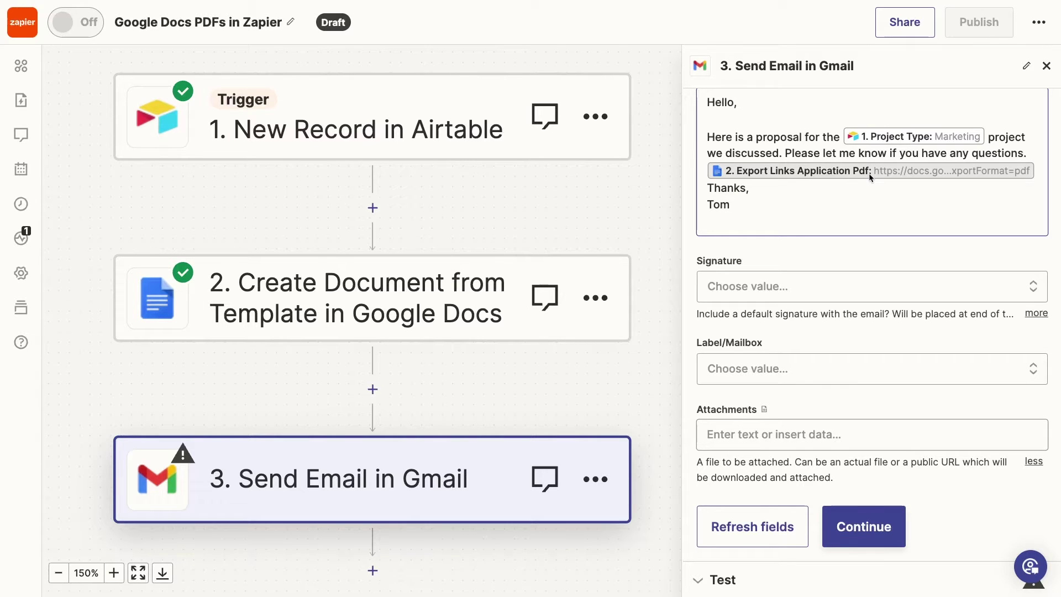
{"action": "scroll", "coordinate": [861, 166], "scroll_direction": "up", "scroll_amount": 1}
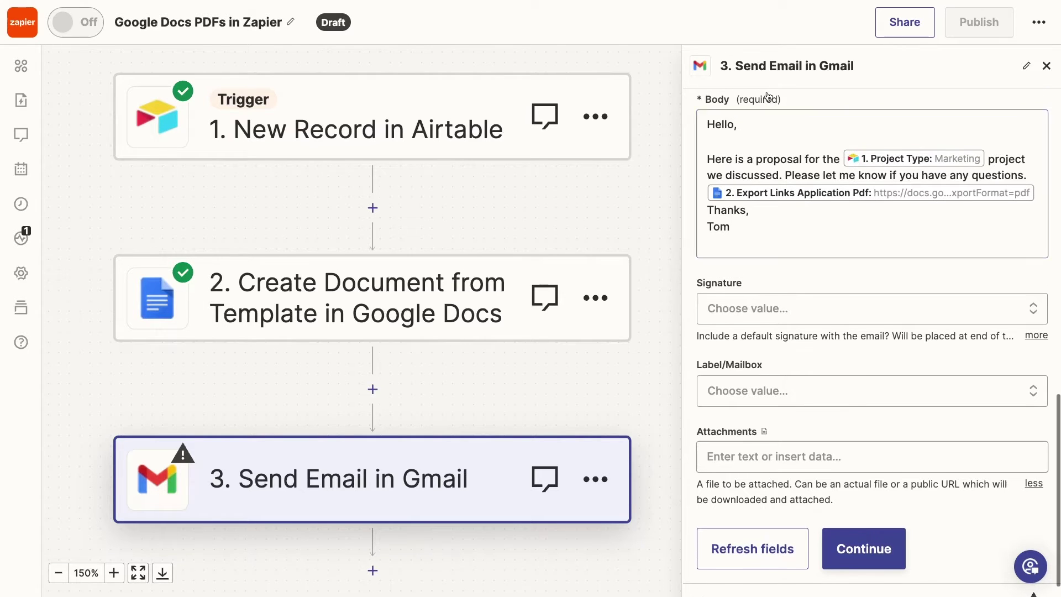
{"action": "scroll", "coordinate": [784, 100], "scroll_direction": "up", "scroll_amount": 3}
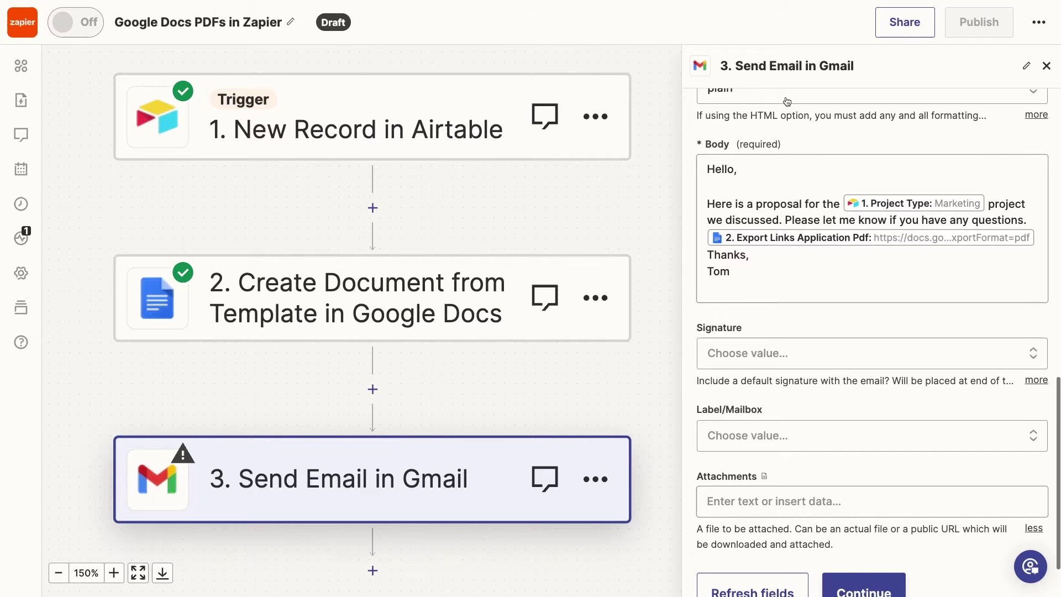
{"action": "left_click", "coordinate": [753, 162]}
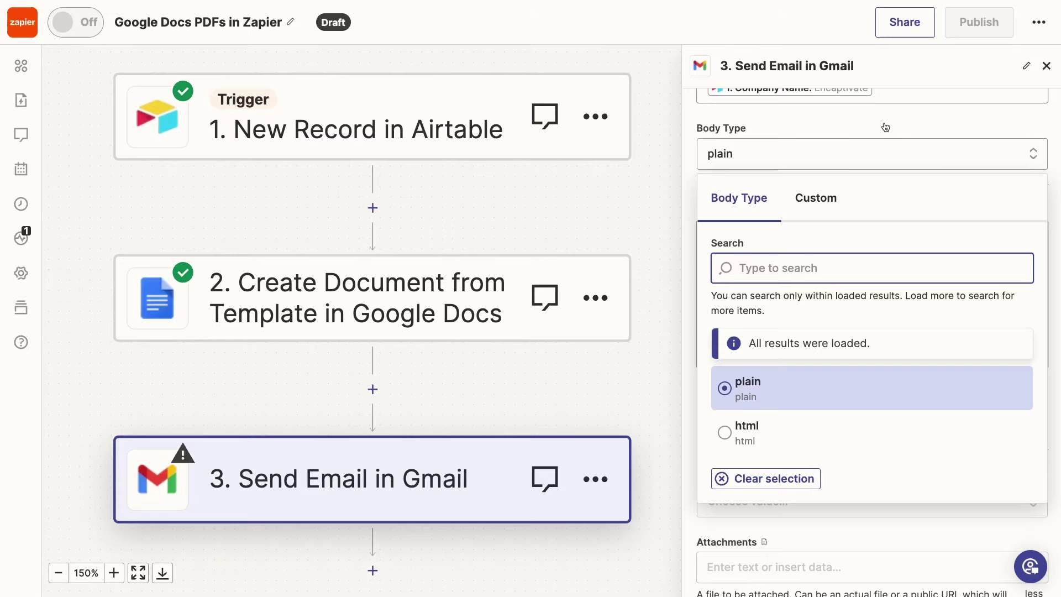
{"action": "left_click", "coordinate": [1009, 115]}
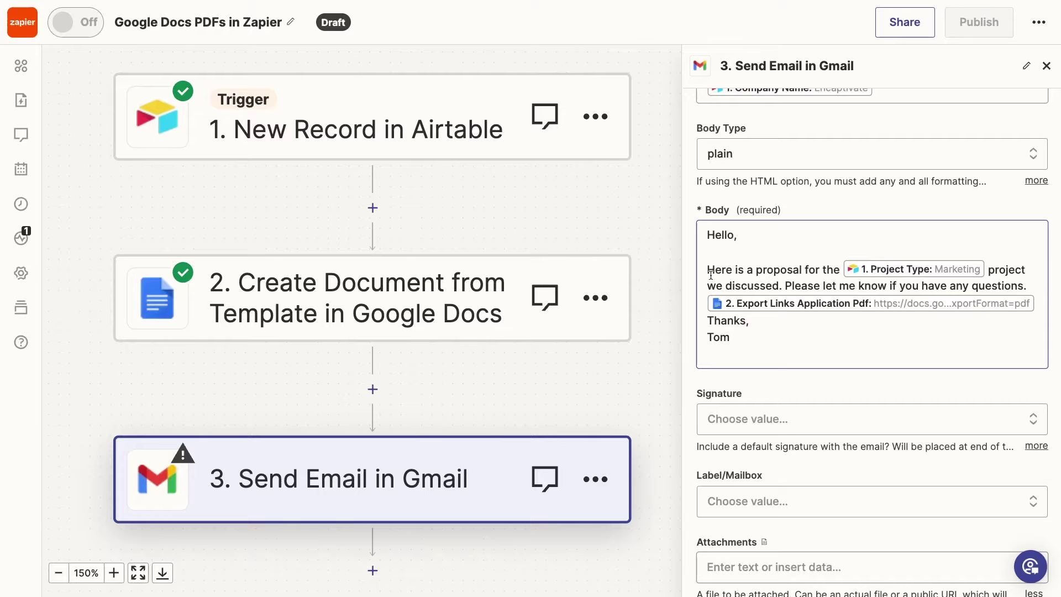
{"action": "left_click_drag", "start_coordinate": [804, 268], "coordinate": [706, 269]}
{"action": "left_click", "coordinate": [791, 233]}
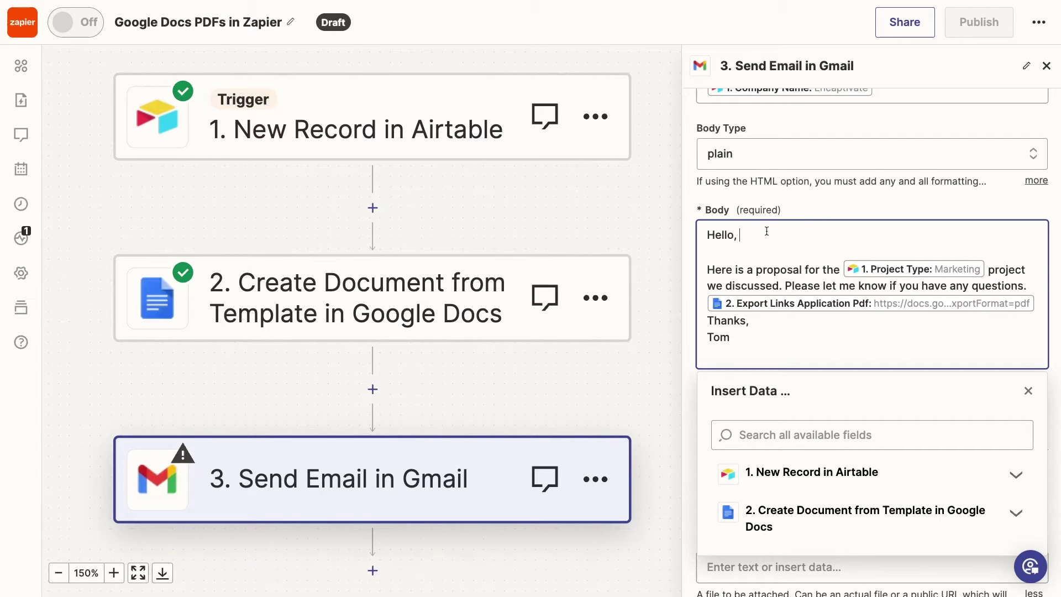
{"action": "left_click", "coordinate": [803, 213]}
Set the Attachments field to step 2's Export Links Application Pdf.
{"action": "scroll", "coordinate": [794, 386], "scroll_direction": "down", "scroll_amount": 3}
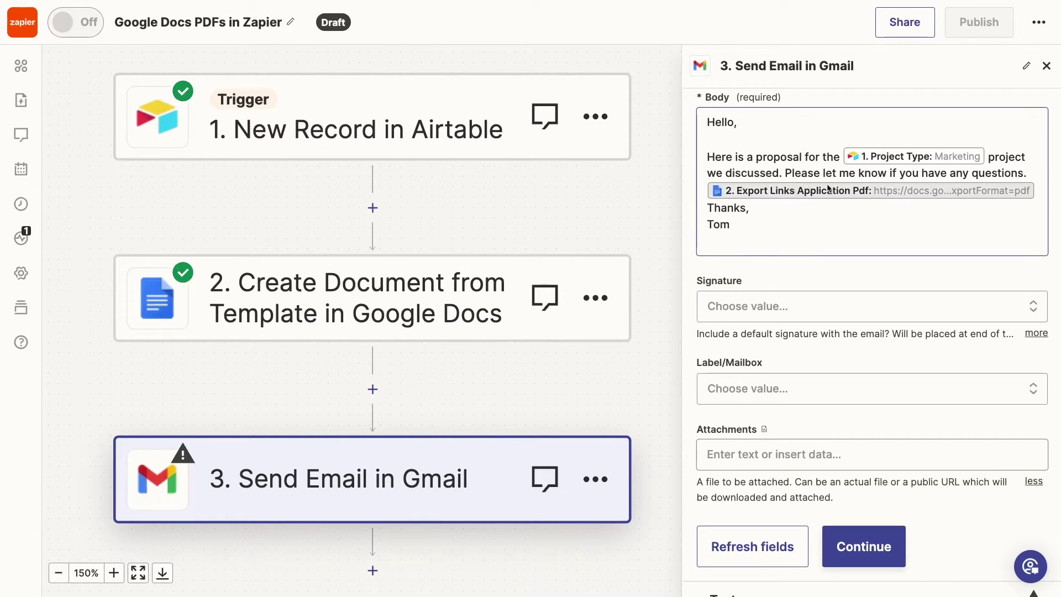
{"action": "left_click", "coordinate": [769, 455]}
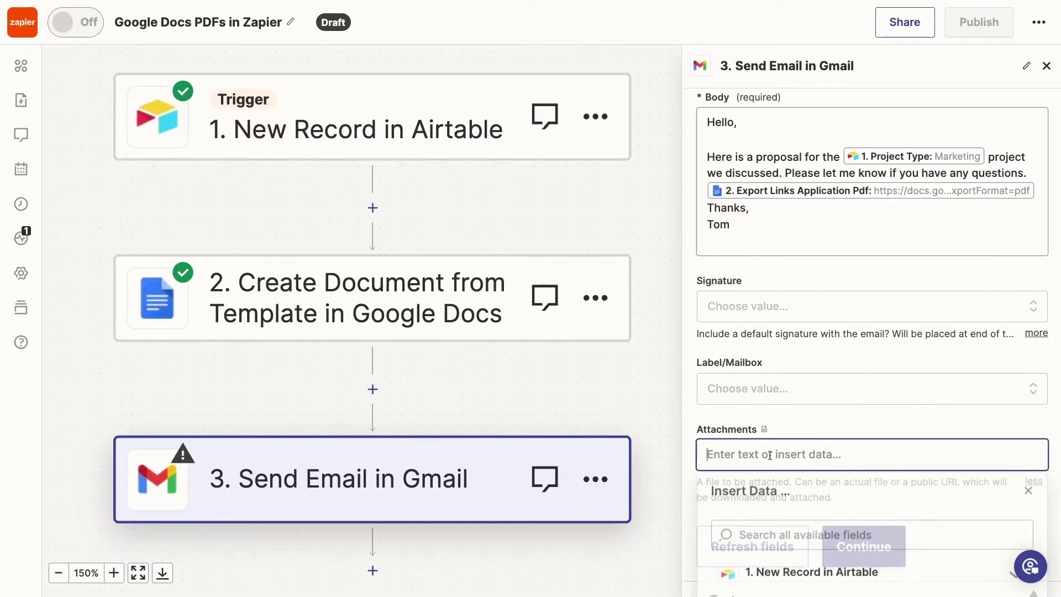
{"action": "left_click", "coordinate": [807, 541]}
{"action": "type", "text": "pdf"}
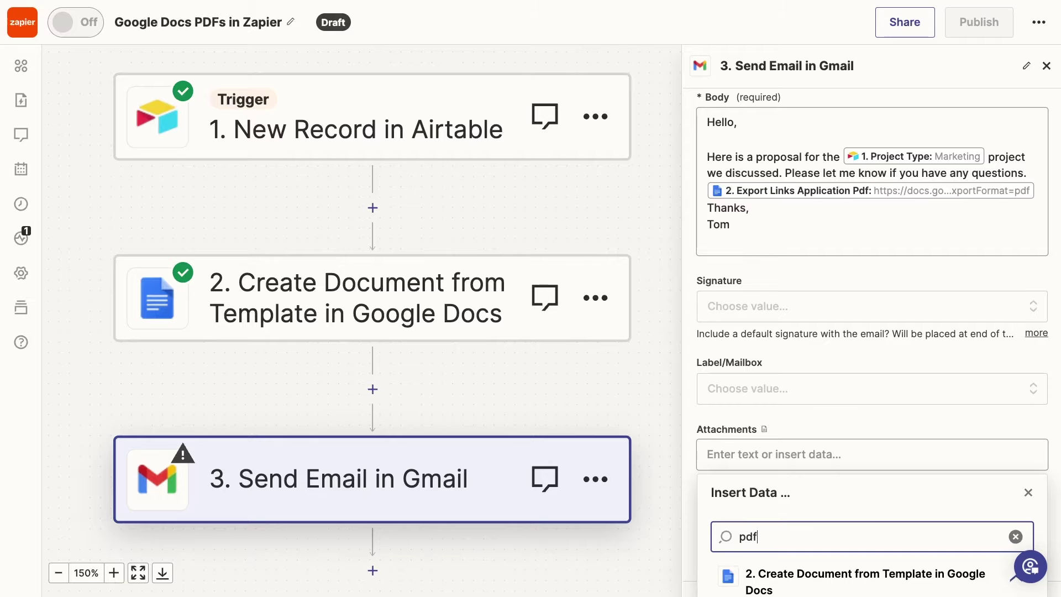
{"action": "scroll", "coordinate": [870, 533], "scroll_direction": "down", "scroll_amount": 3}
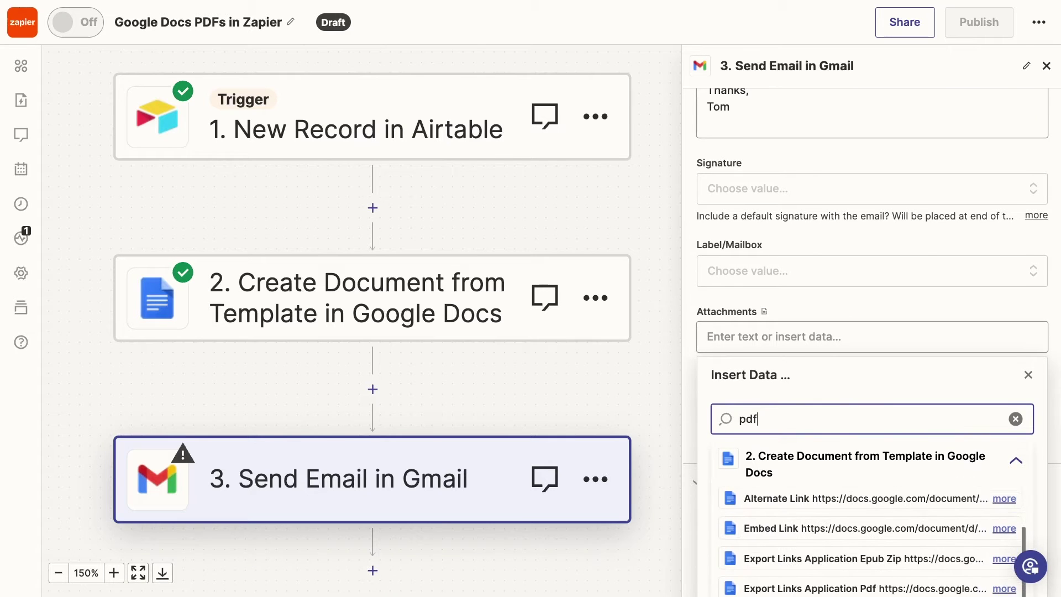
{"action": "left_click", "coordinate": [801, 532]}
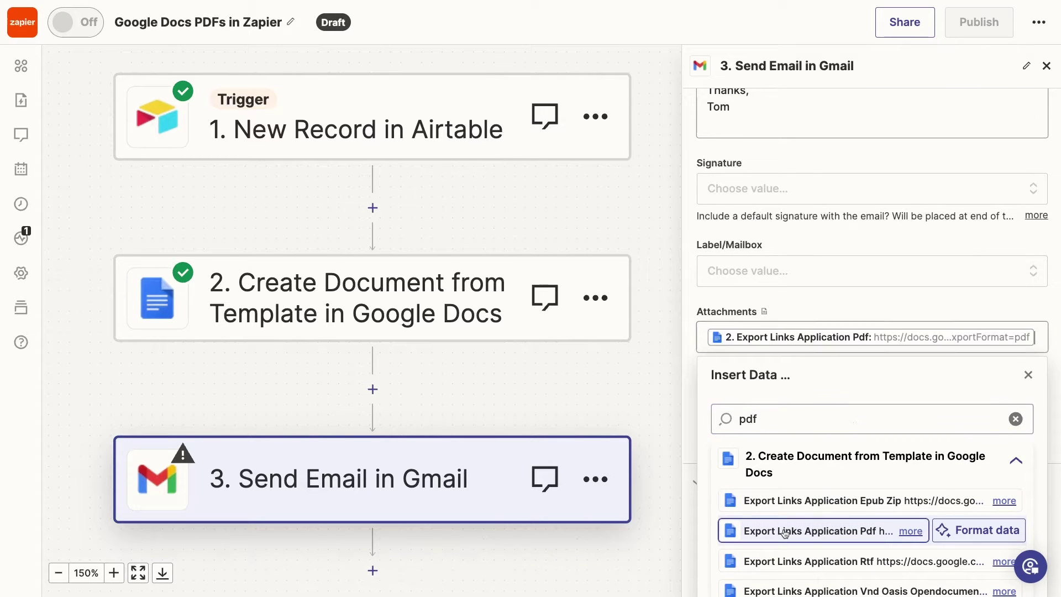
{"action": "left_click", "coordinate": [803, 301]}
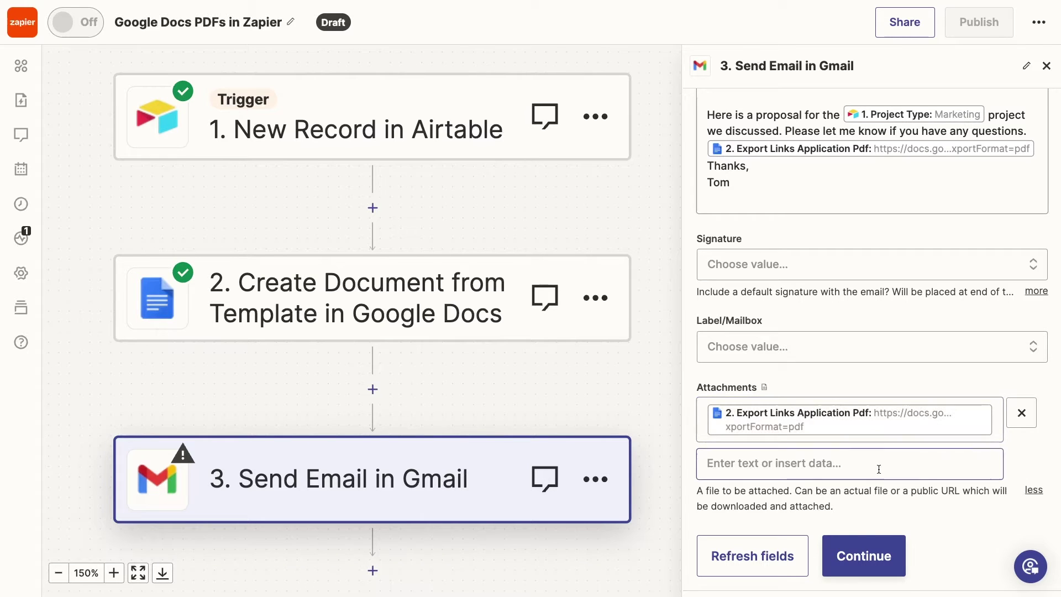
Continue to testing and send the Marketing Proposal for Encaptivate test email.
{"action": "left_click", "coordinate": [863, 563]}
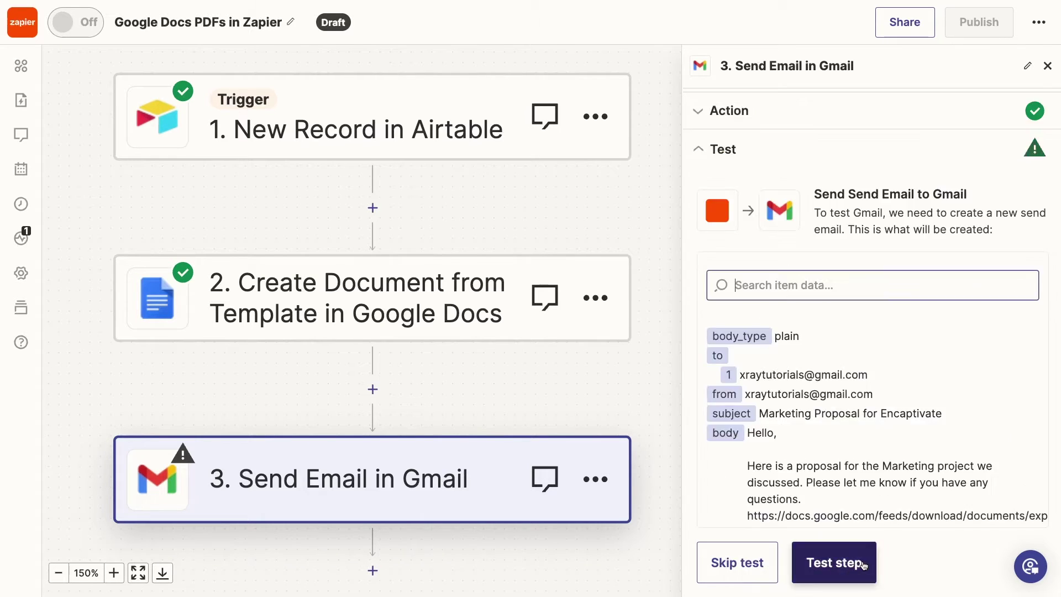
{"action": "left_click", "coordinate": [856, 562]}
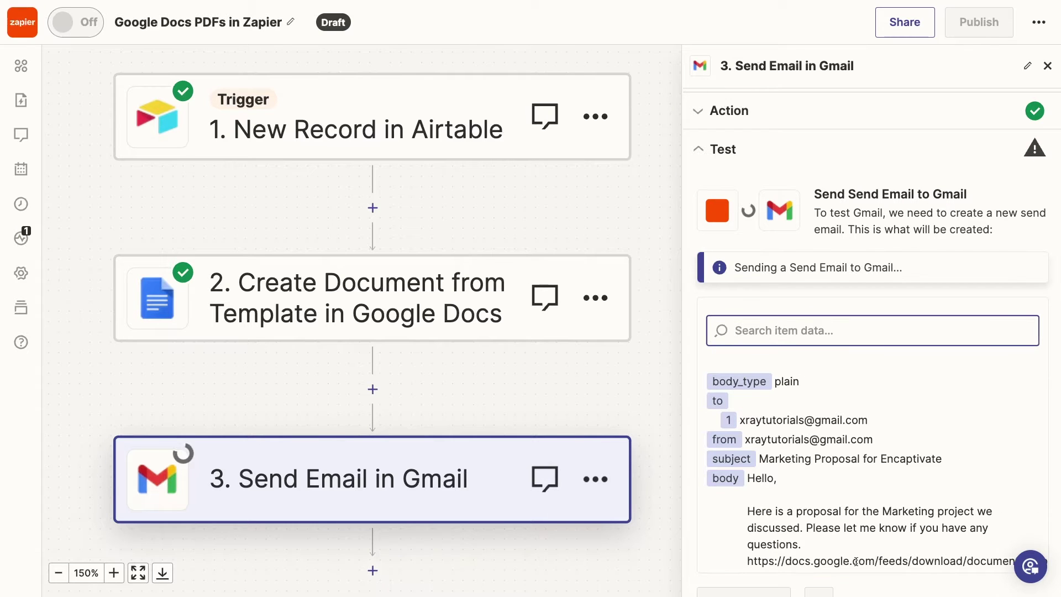
{"action": "scroll", "coordinate": [855, 561], "scroll_direction": "down", "scroll_amount": 1}
{"action": "scroll", "coordinate": [855, 561], "scroll_direction": "down", "scroll_amount": 2}
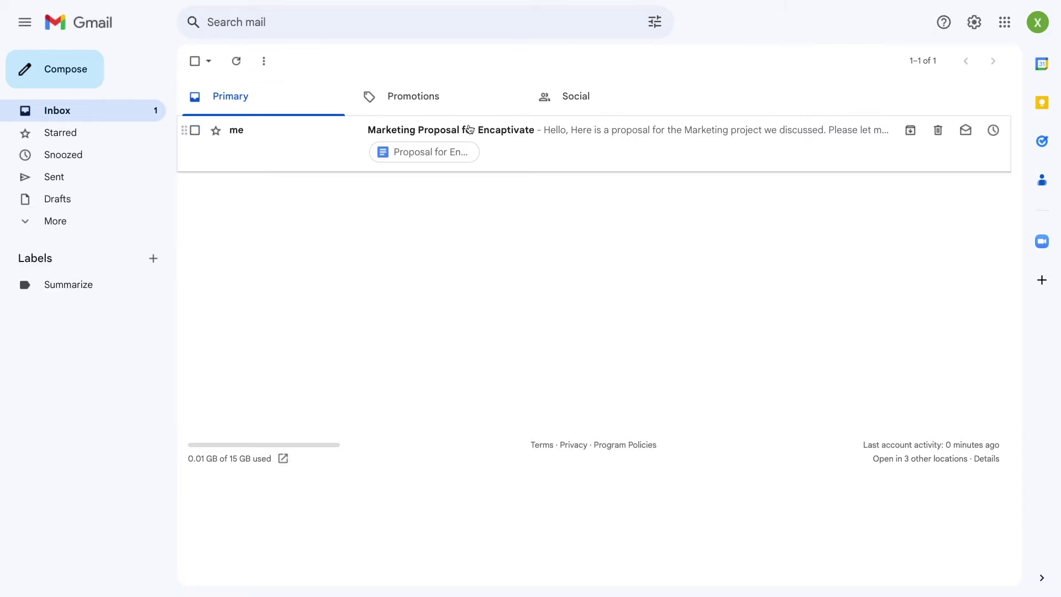
Open the Marketing Proposal for Encaptivate email and preview its attached PDF proposal.
{"action": "left_click", "coordinate": [536, 142]}
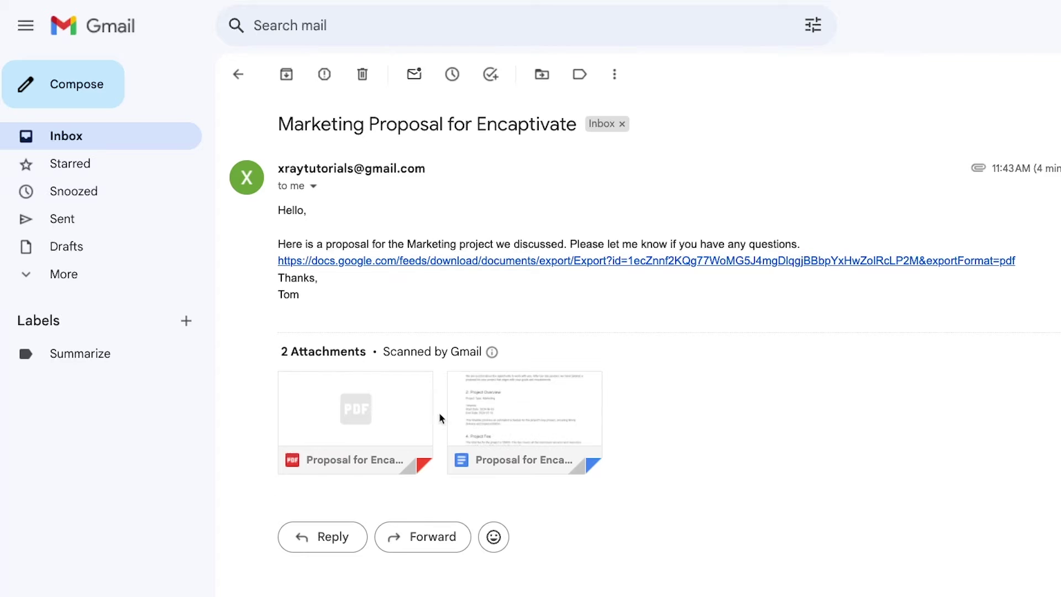
{"action": "left_click", "coordinate": [376, 413]}
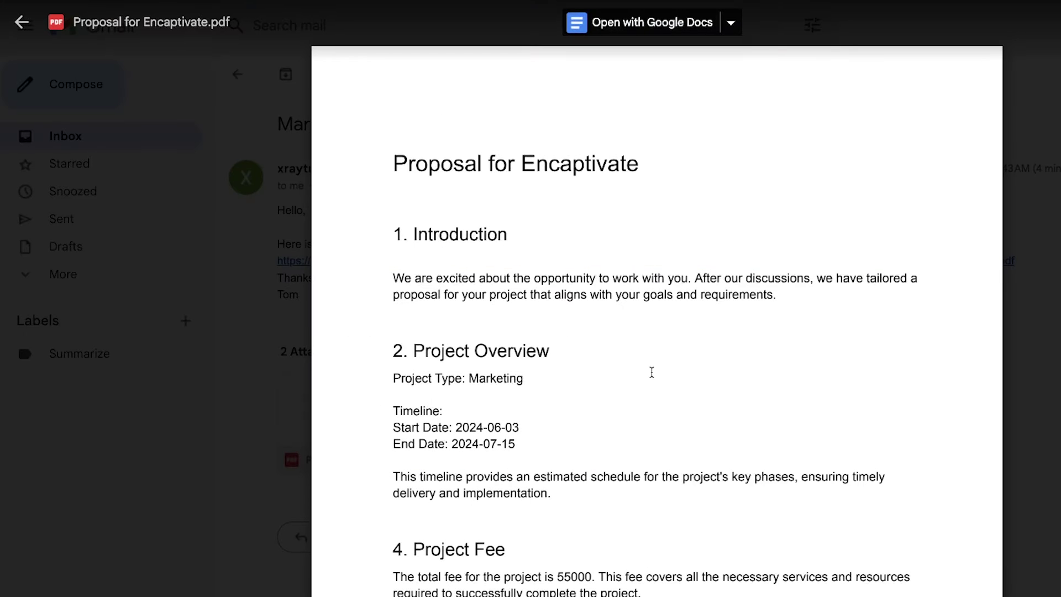
{"action": "scroll", "coordinate": [651, 372], "scroll_direction": "down", "scroll_amount": 1}
{"action": "scroll", "coordinate": [651, 372], "scroll_direction": "down", "scroll_amount": 4}
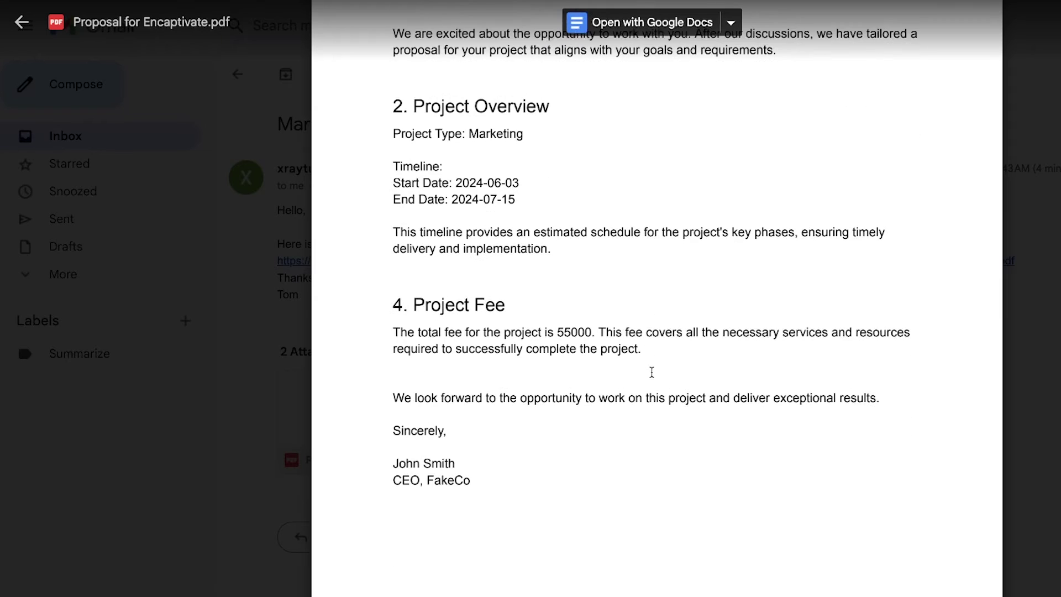
{"action": "scroll", "coordinate": [651, 372], "scroll_direction": "up", "scroll_amount": 5}
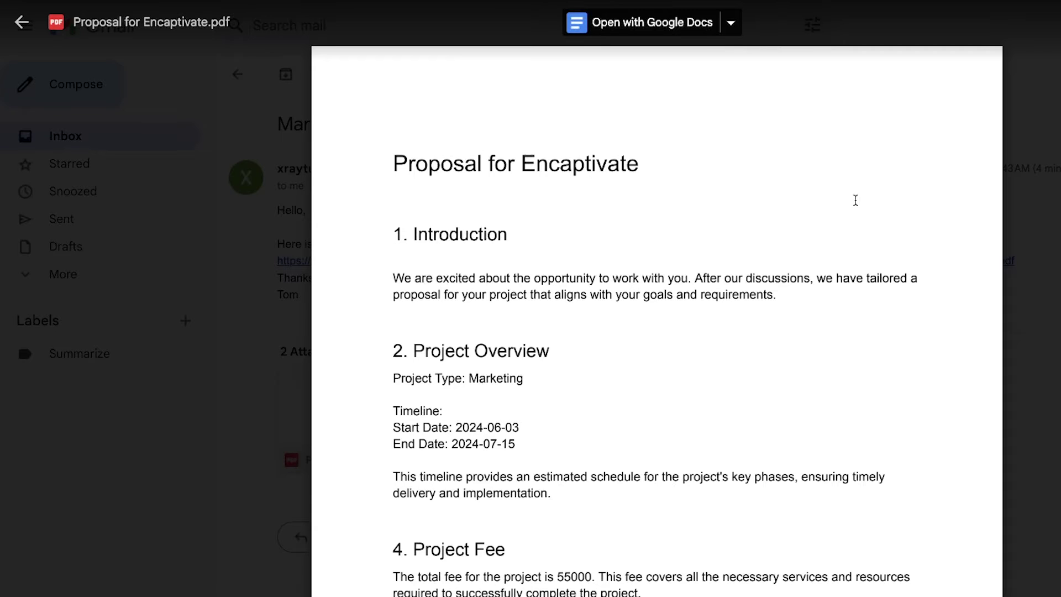
{"action": "key", "text": "Escape"}
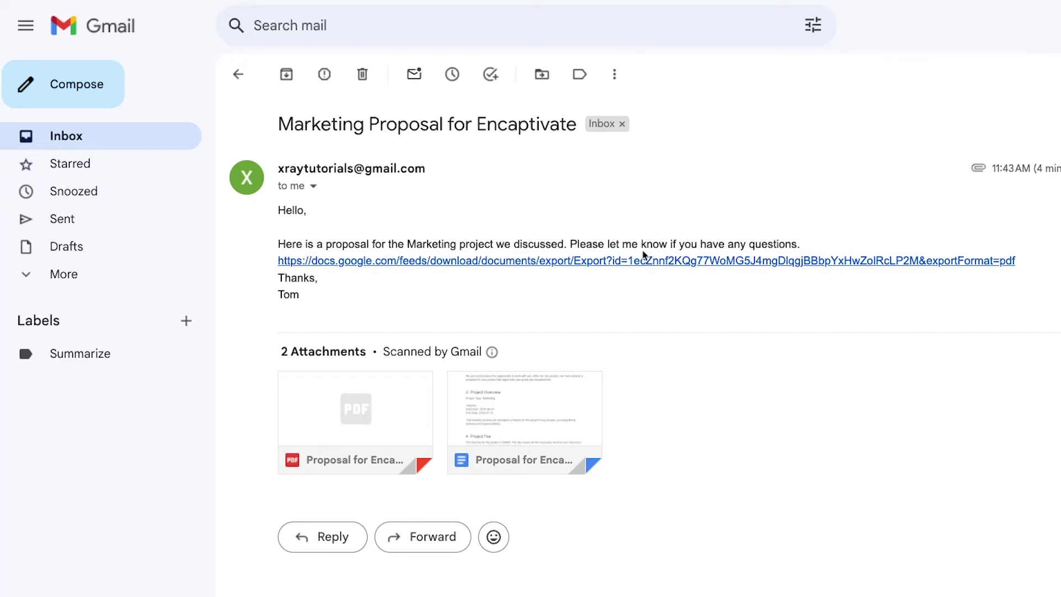
Download the proposal via the email's export link and preview the PDF attachment again.
{"action": "mouse_move", "coordinate": [554, 447]}
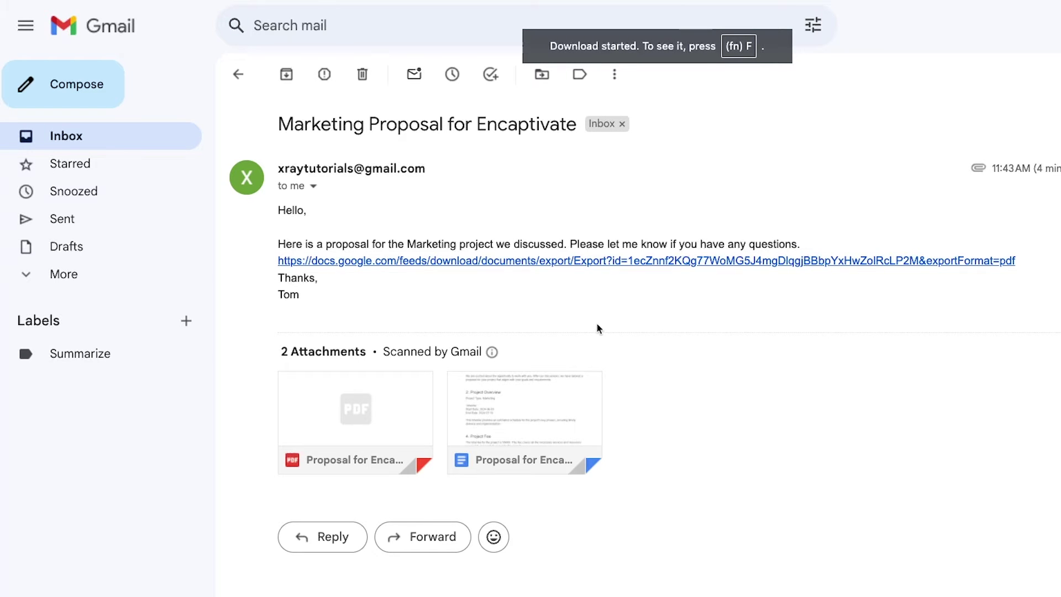
{"action": "left_click", "coordinate": [339, 264]}
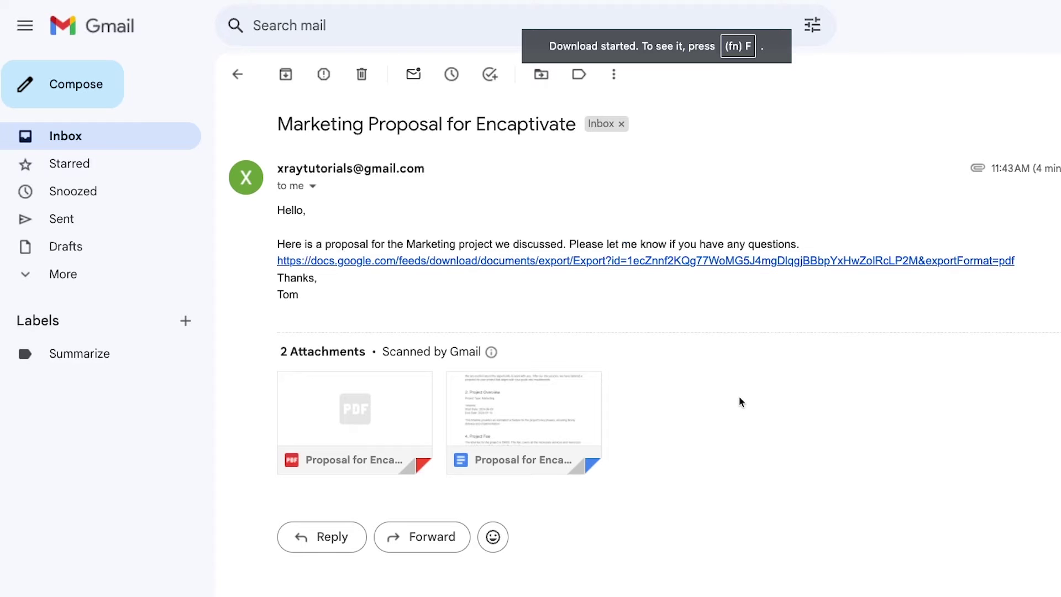
{"action": "left_click", "coordinate": [353, 397]}
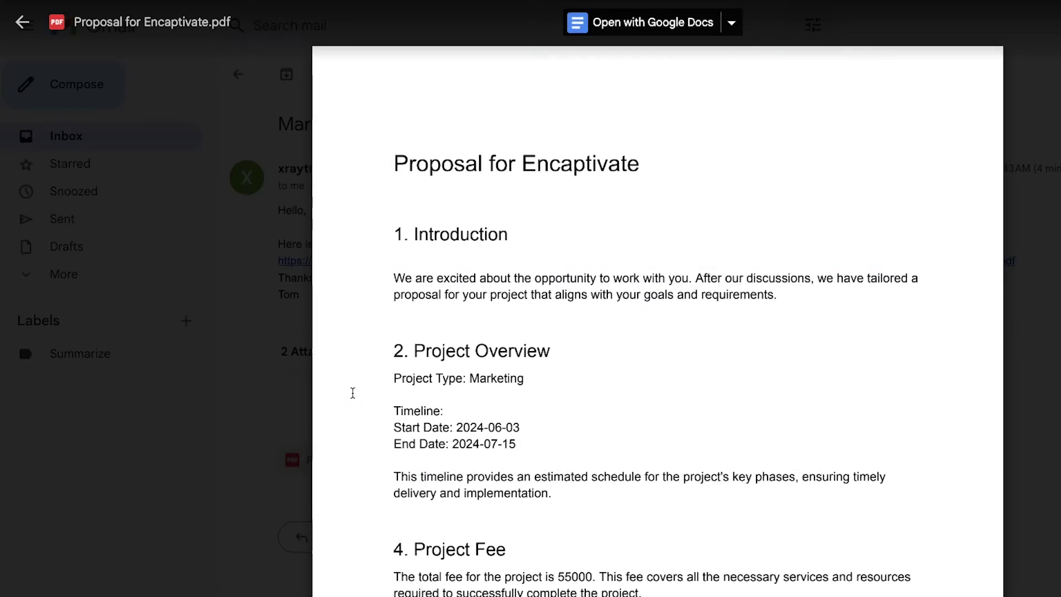
{"action": "left_click", "coordinate": [280, 363]}
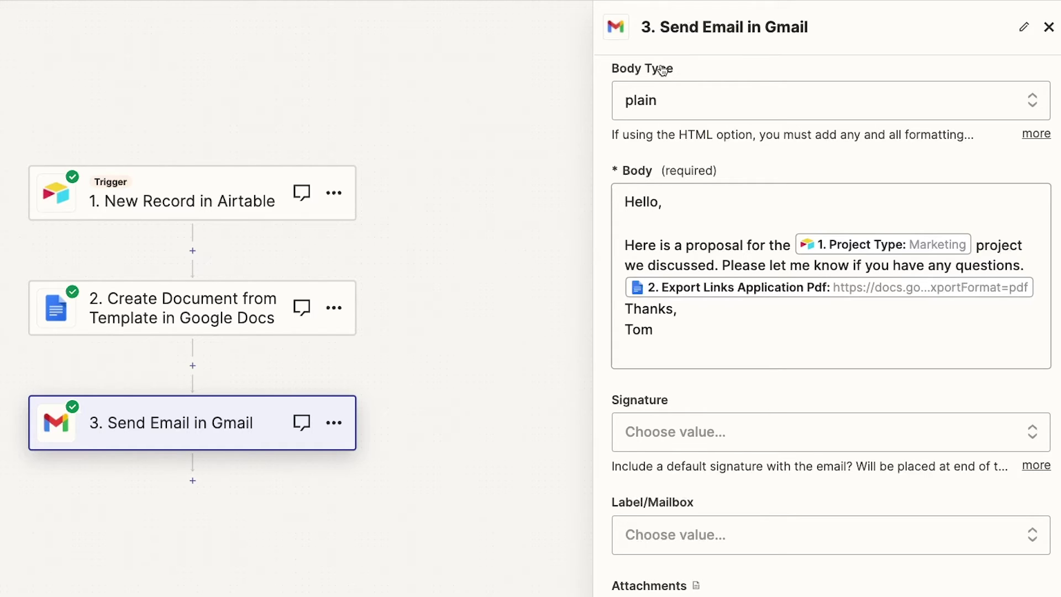
Switch the body type to HTML and paste an HTML body containing a Proposal PDF link.
{"action": "left_click", "coordinate": [777, 100]}
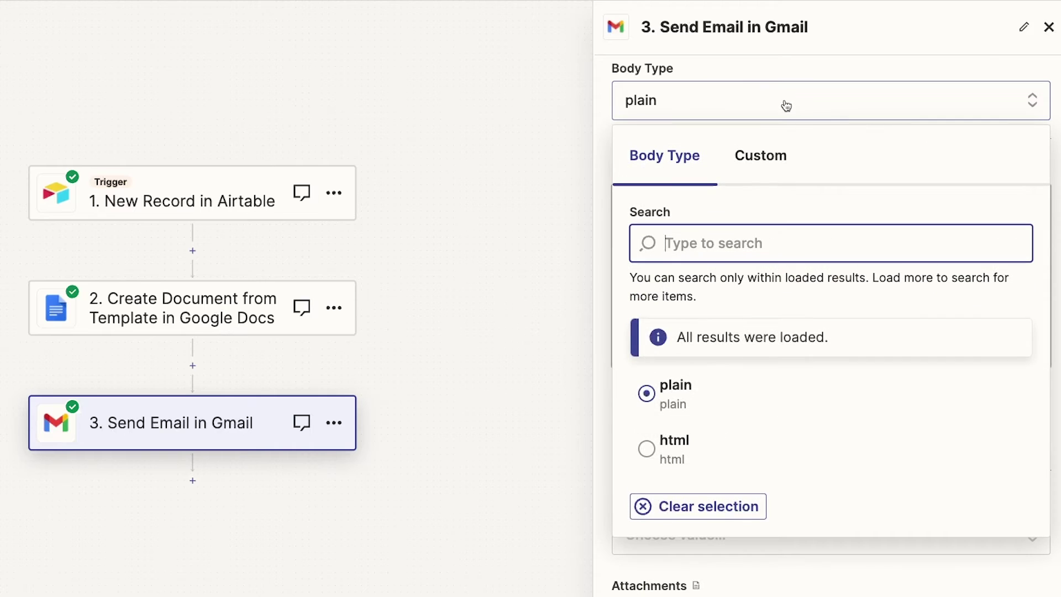
{"action": "left_click", "coordinate": [676, 445]}
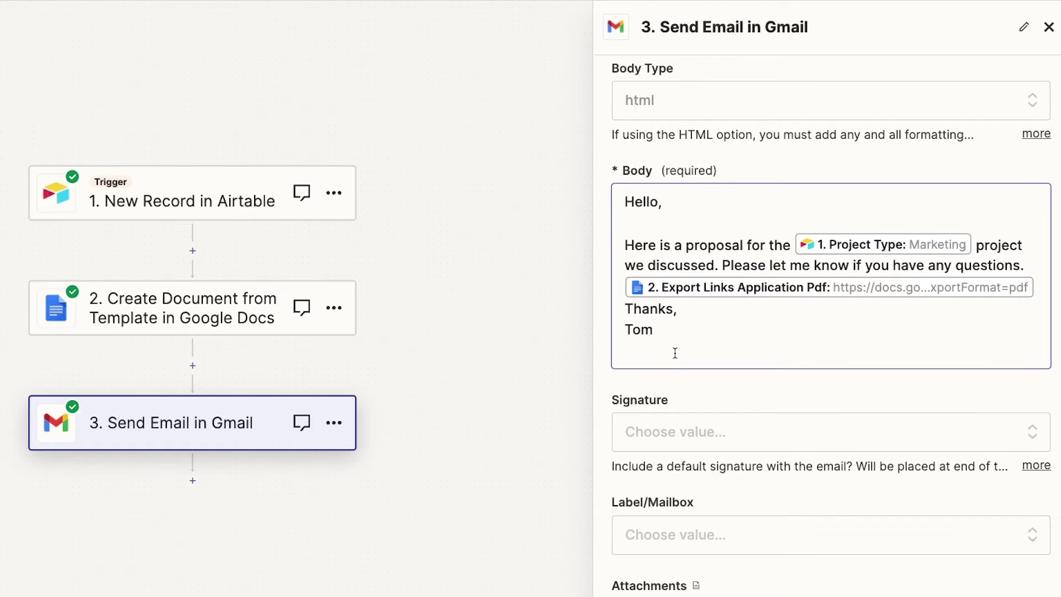
{"action": "left_click_drag", "start_coordinate": [685, 340], "coordinate": [619, 172]}
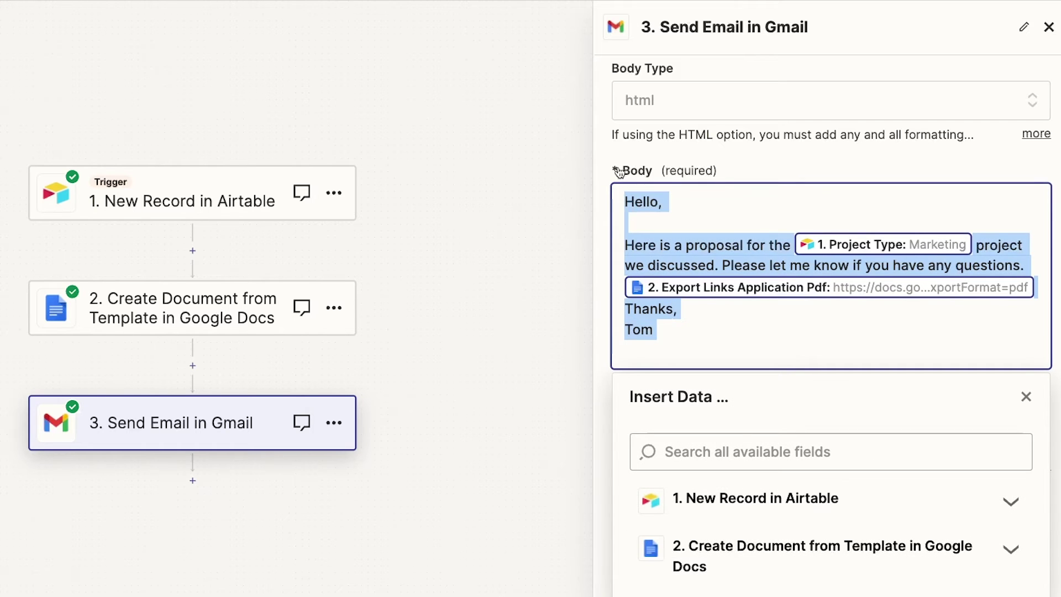
{"action": "type", "text": "Hello,  <br>  Here is a proposal for the project we discussed. Please let me know if you have any questions.  <a href=\" 2. Export Links Application Pdf: https://docs.go...xportFormat=pdf \">Proposal PDF</a>  <br>  Thanks,  Tom"}
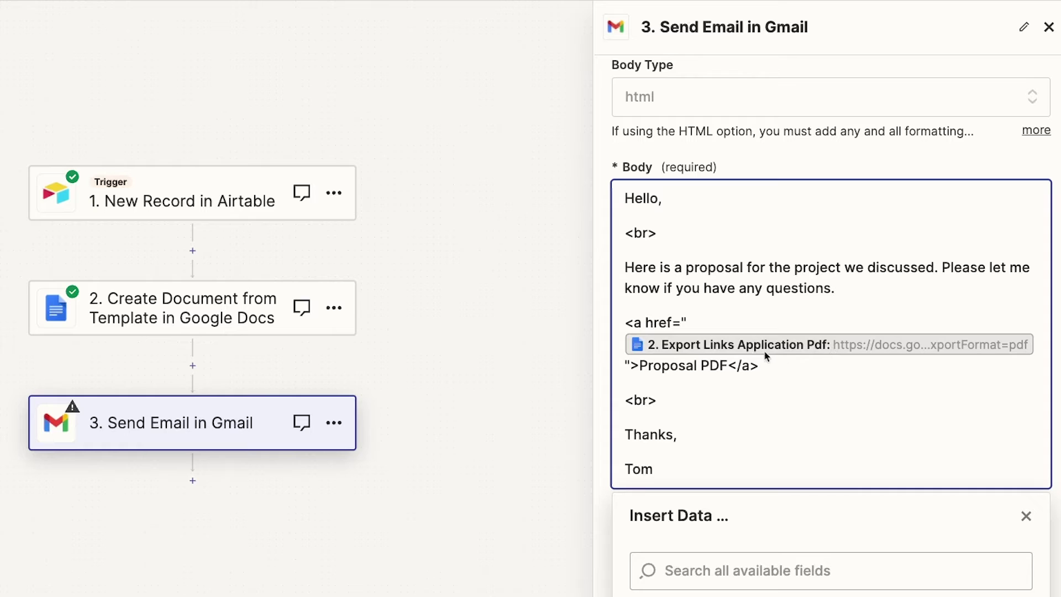
{"action": "left_click_drag", "start_coordinate": [728, 365], "coordinate": [640, 361]}
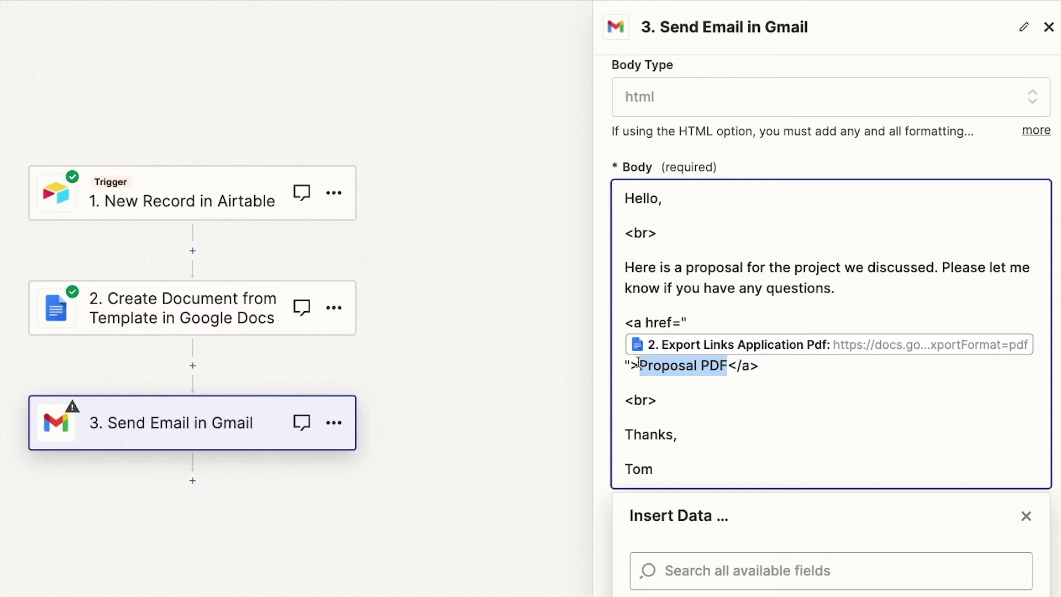
{"action": "left_click", "coordinate": [658, 367]}
{"action": "left_click", "coordinate": [764, 382]}
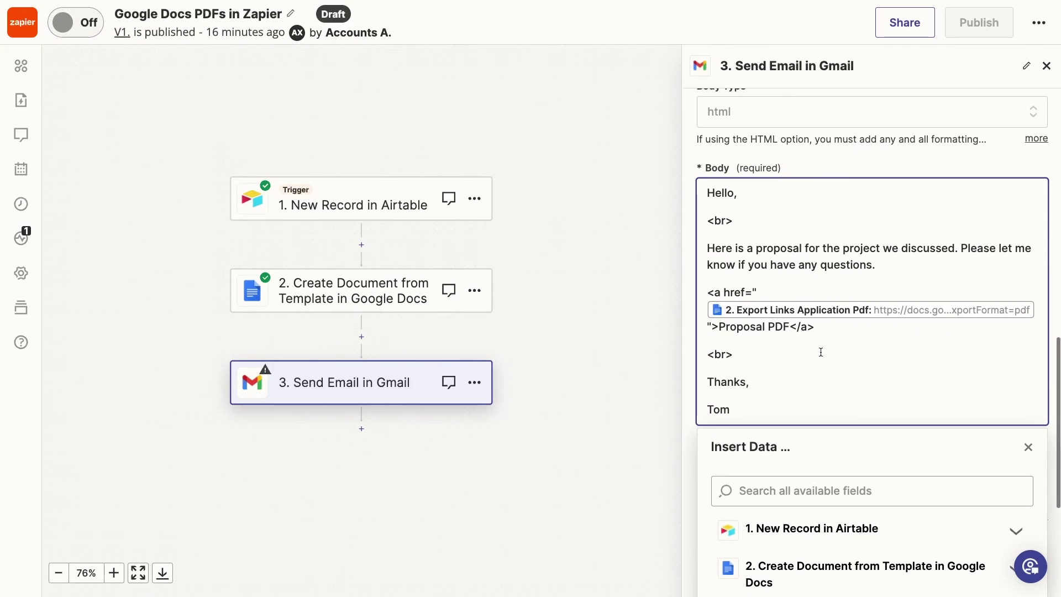
{"action": "left_click", "coordinate": [1029, 448]}
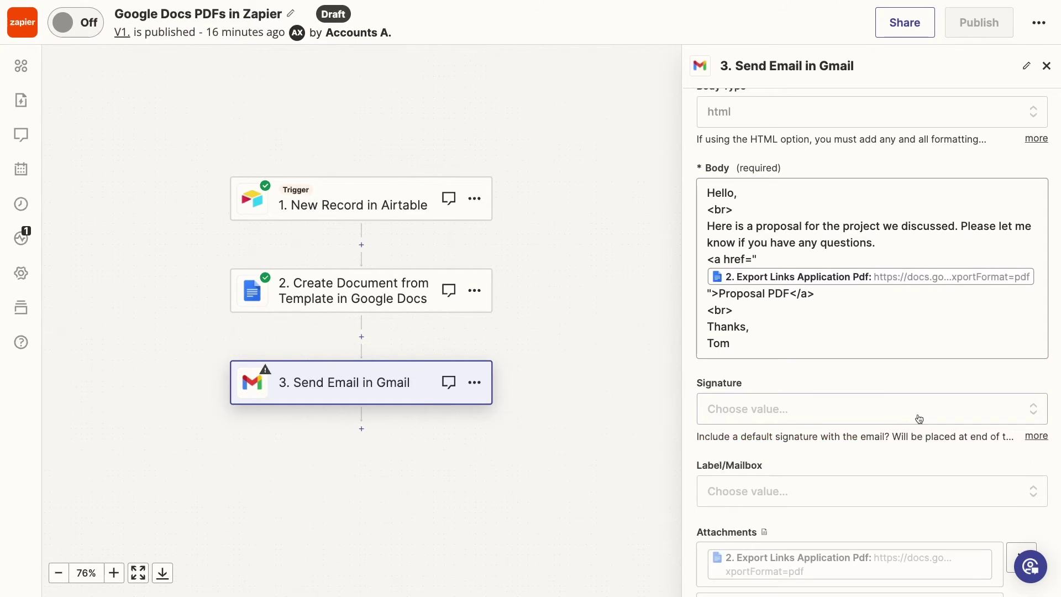
Continue to testing and retest the Gmail step to send a fresh email.
{"action": "scroll", "coordinate": [910, 415], "scroll_direction": "down", "scroll_amount": 1}
{"action": "scroll", "coordinate": [911, 415], "scroll_direction": "down", "scroll_amount": 3}
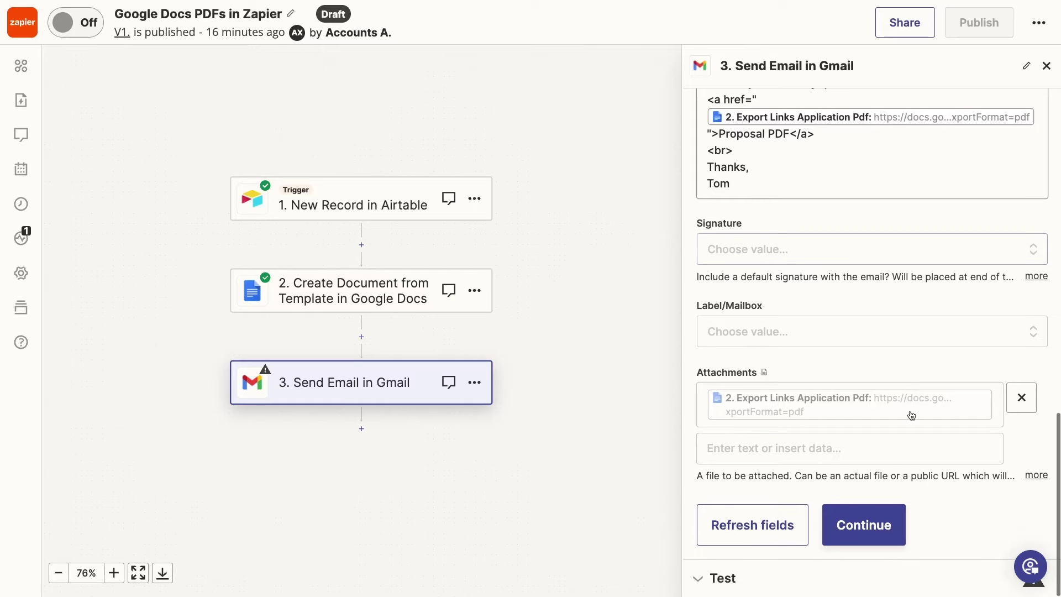
{"action": "left_click", "coordinate": [865, 520]}
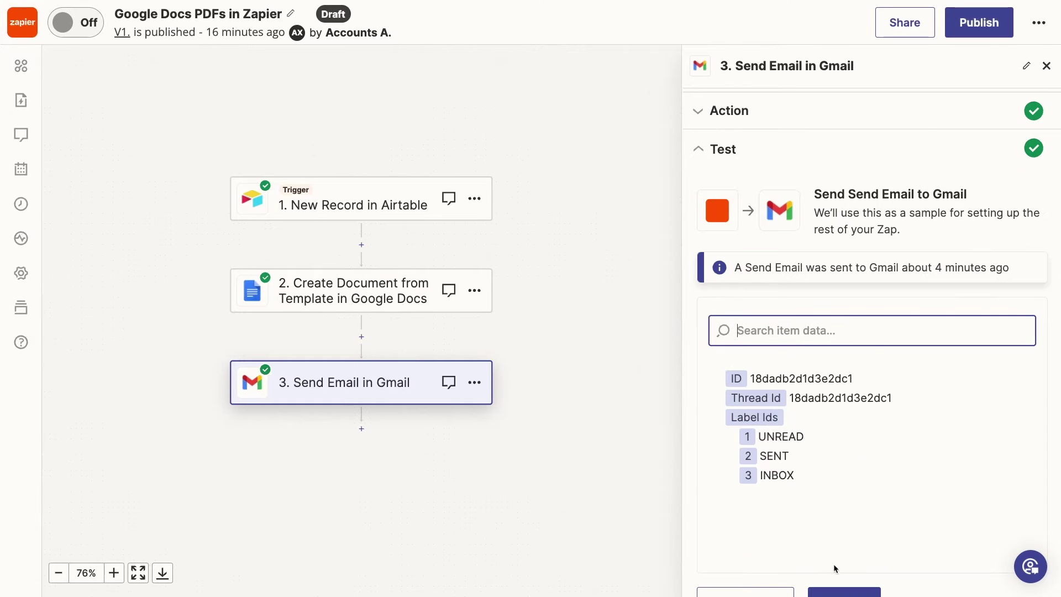
{"action": "scroll", "coordinate": [753, 469], "scroll_direction": "down", "scroll_amount": 1}
{"action": "scroll", "coordinate": [802, 506], "scroll_direction": "down", "scroll_amount": 2}
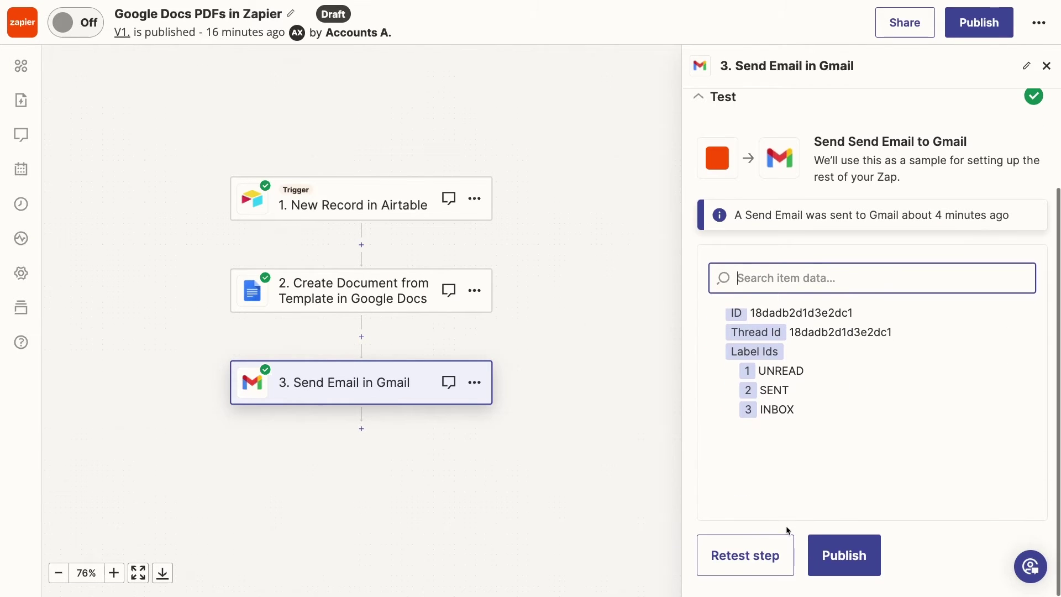
{"action": "left_click", "coordinate": [744, 556]}
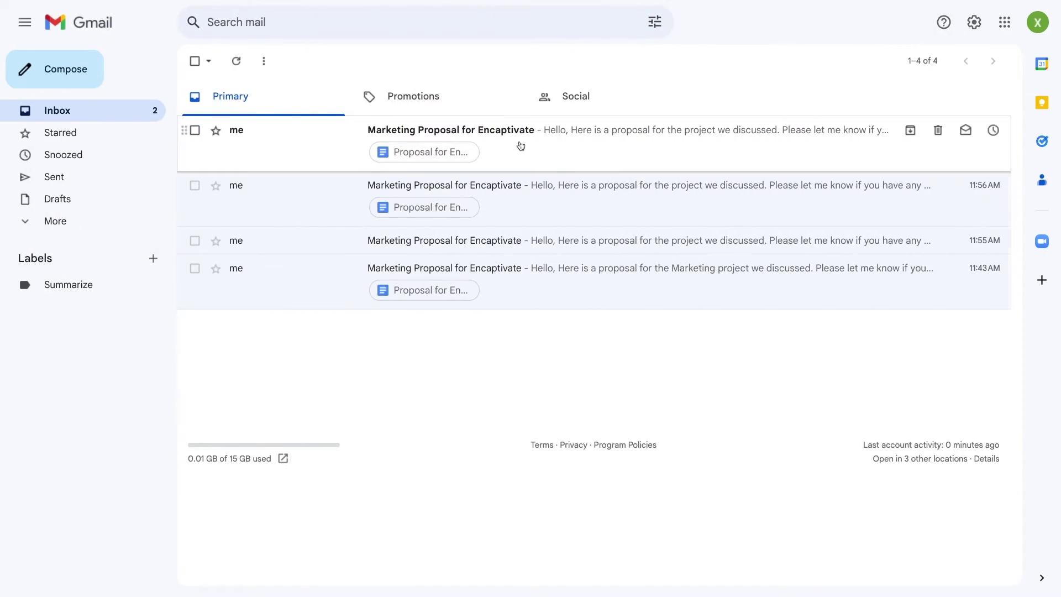
Open the newest Marketing Proposal email and download the proposal through its Proposal PDF link.
{"action": "left_click", "coordinate": [521, 146]}
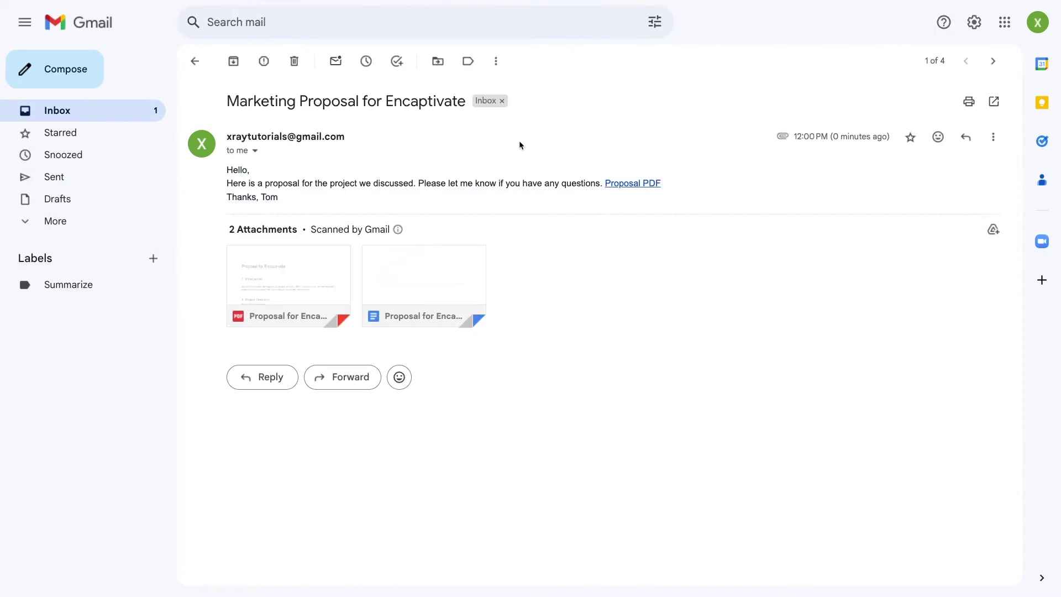
{"action": "left_click", "coordinate": [648, 187]}
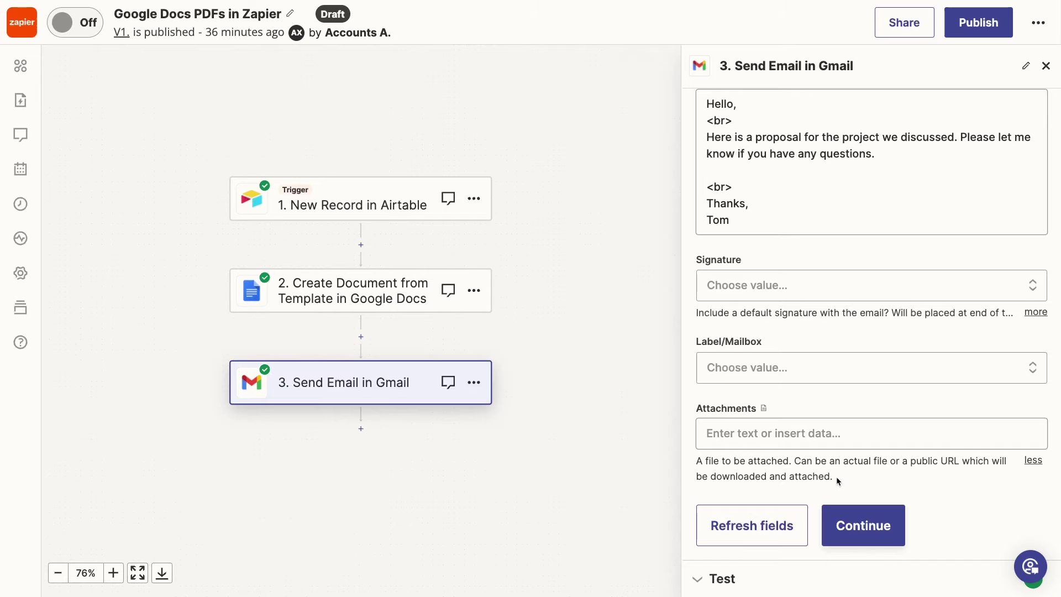
Highlight the Attachments help note about attaching an actual file.
{"action": "left_click_drag", "start_coordinate": [843, 463], "coordinate": [886, 465]}
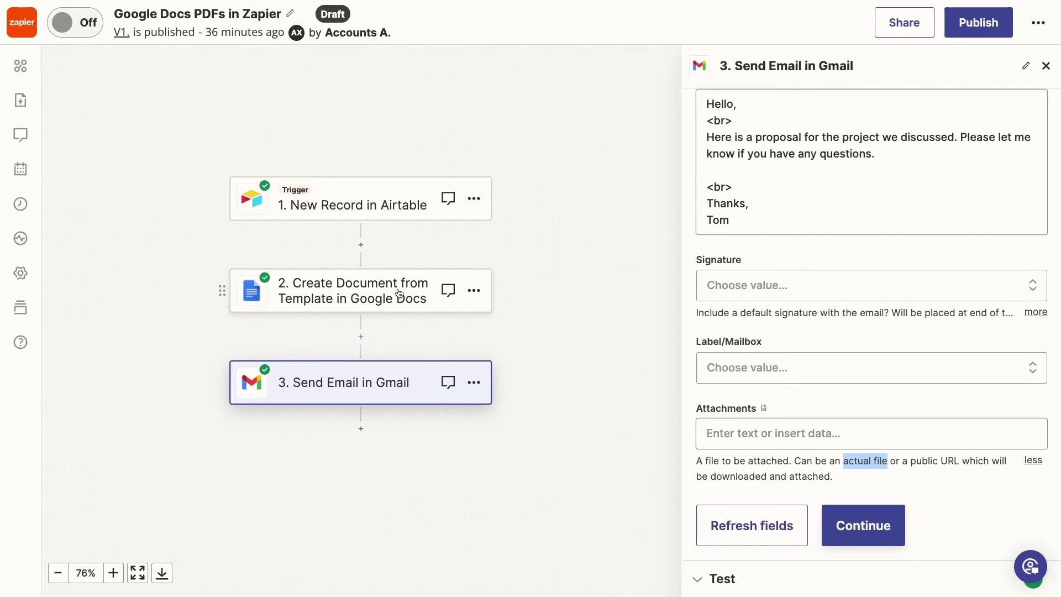
Insert a Google Drive 'Find a File' step between steps 2 and 3, using the connected account.
{"action": "left_click", "coordinate": [361, 336]}
{"action": "left_click", "coordinate": [349, 200]}
{"action": "type", "text": "drive"}
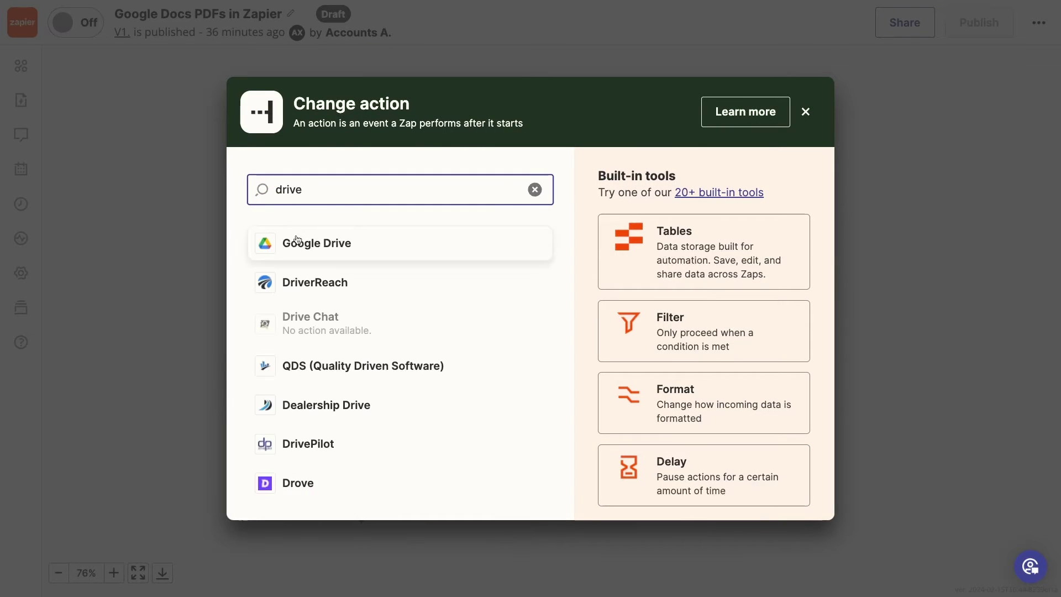
{"action": "left_click", "coordinate": [298, 243]}
{"action": "scroll", "coordinate": [772, 526], "scroll_direction": "down", "scroll_amount": 5}
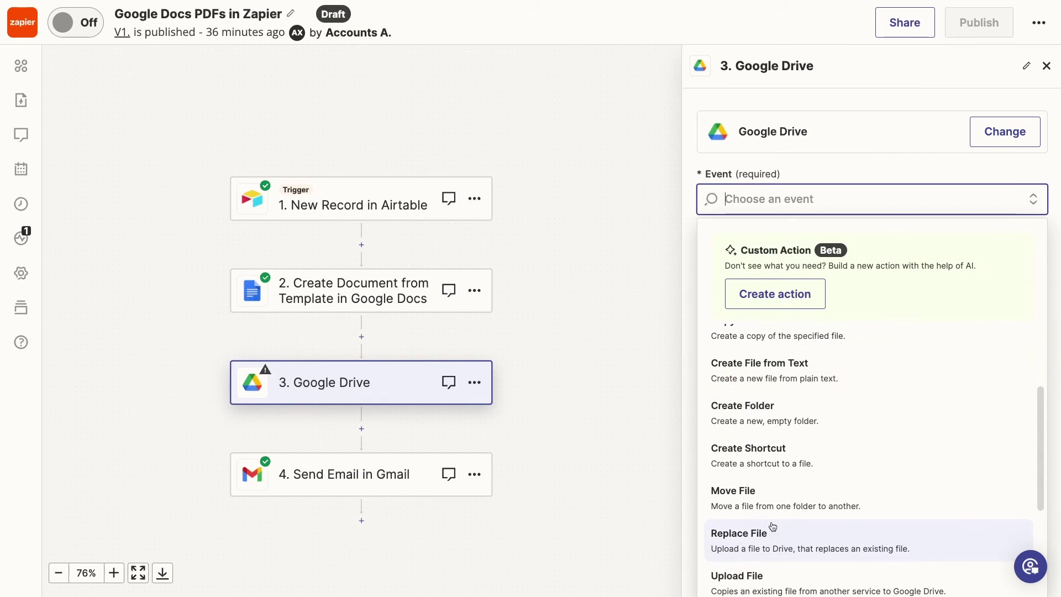
{"action": "left_click", "coordinate": [772, 527]}
{"action": "left_click", "coordinate": [785, 308]}
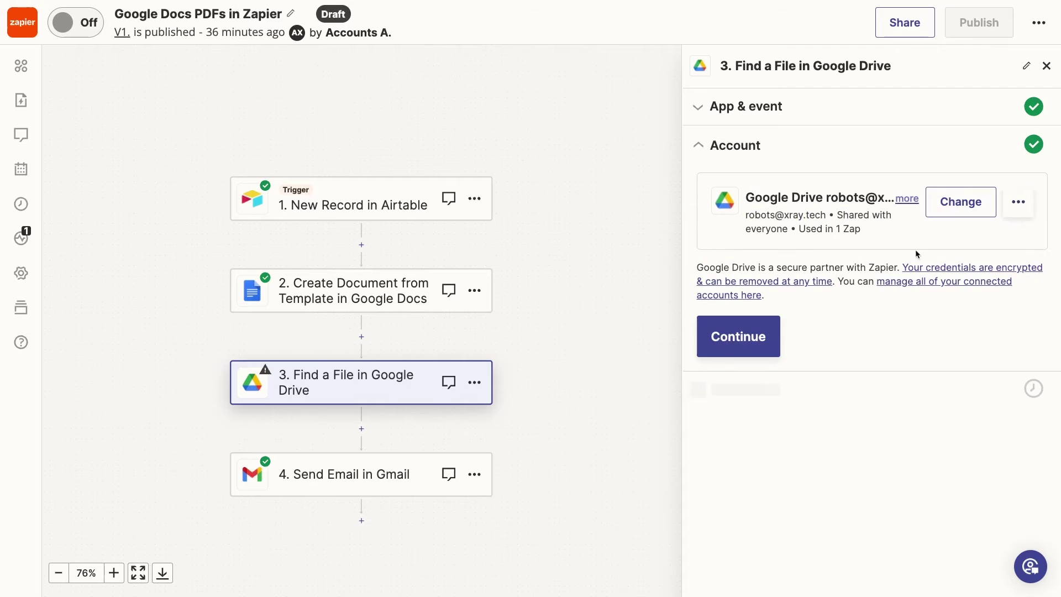
{"action": "left_click", "coordinate": [762, 336]}
Map the File Name search field to the Google Docs step's Title.
{"action": "left_click", "coordinate": [767, 246]}
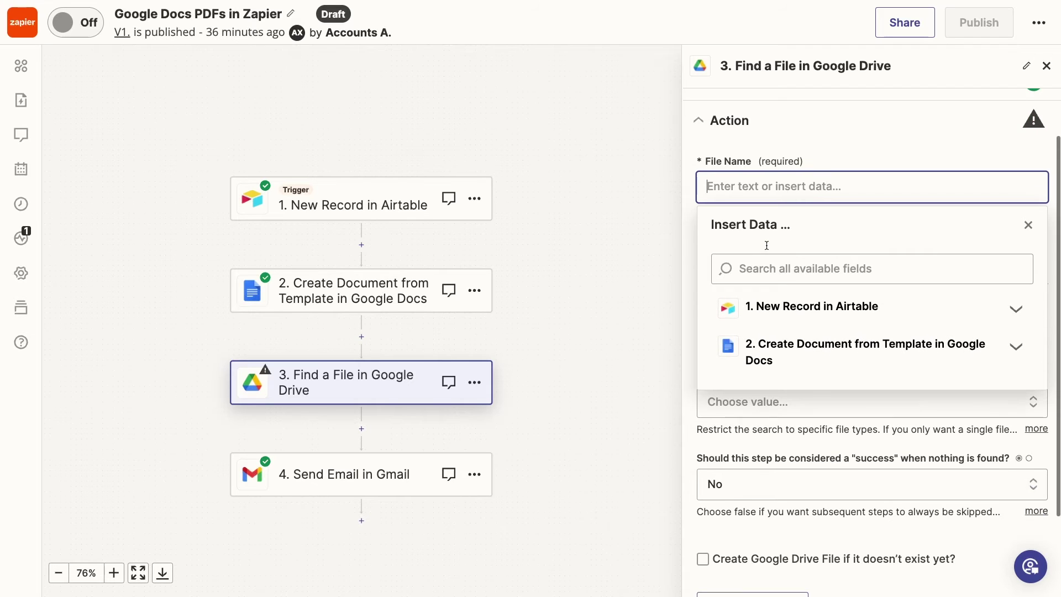
{"action": "left_click", "coordinate": [831, 365]}
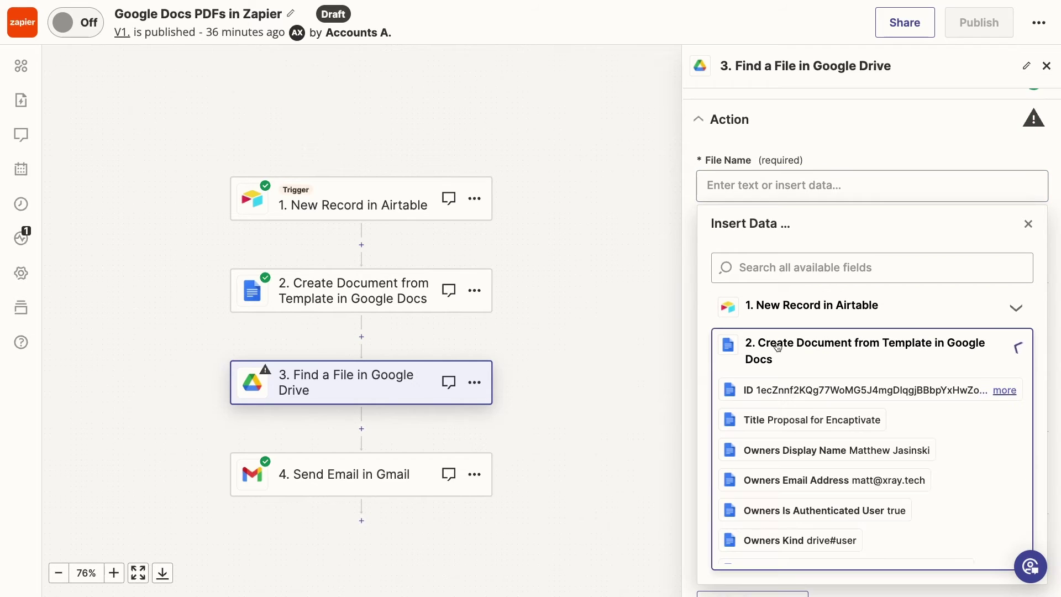
{"action": "left_click", "coordinate": [812, 419]}
{"action": "left_click", "coordinate": [857, 130]}
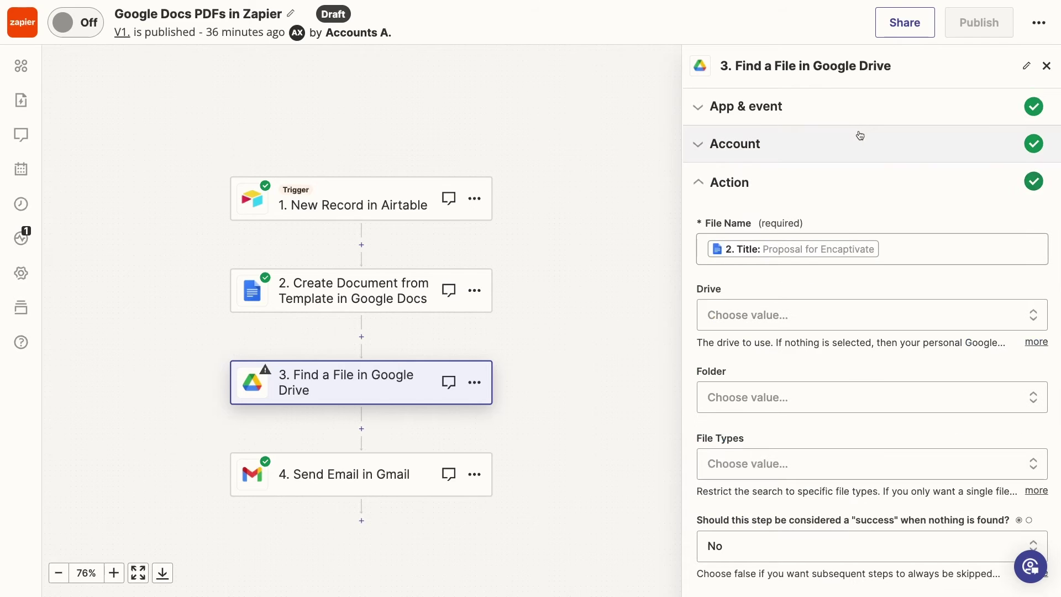
{"action": "scroll", "coordinate": [820, 307], "scroll_direction": "down", "scroll_amount": 3}
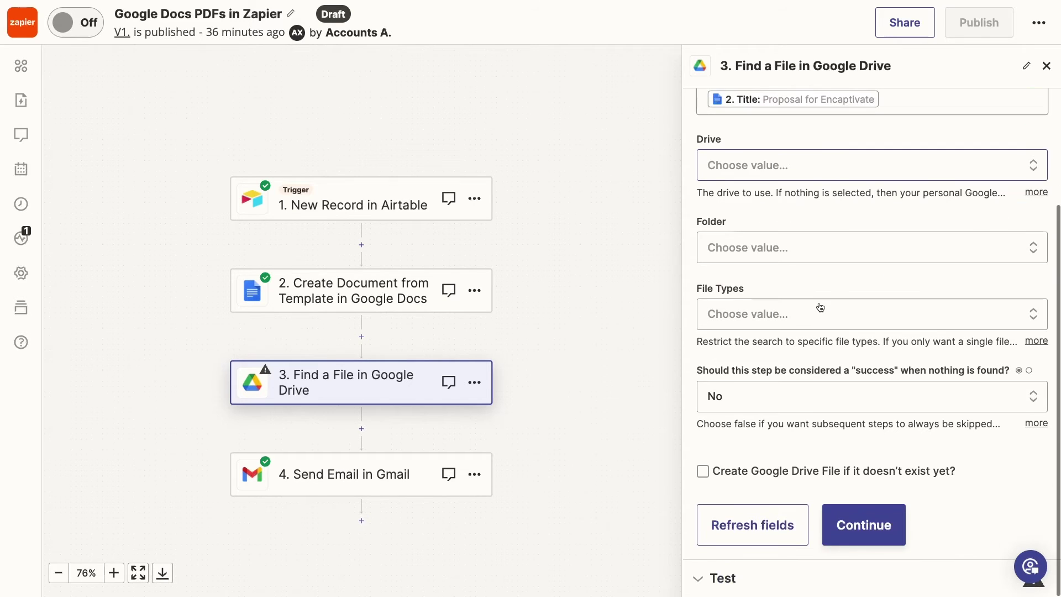
Run a test search for the file in the Find a File step.
{"action": "left_click", "coordinate": [865, 522]}
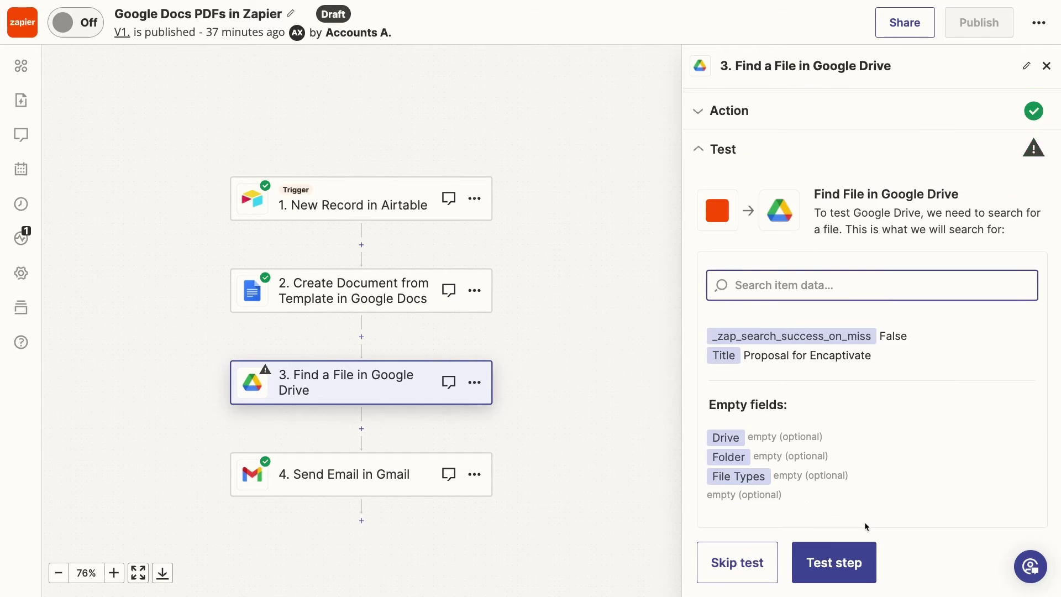
{"action": "left_click", "coordinate": [839, 561]}
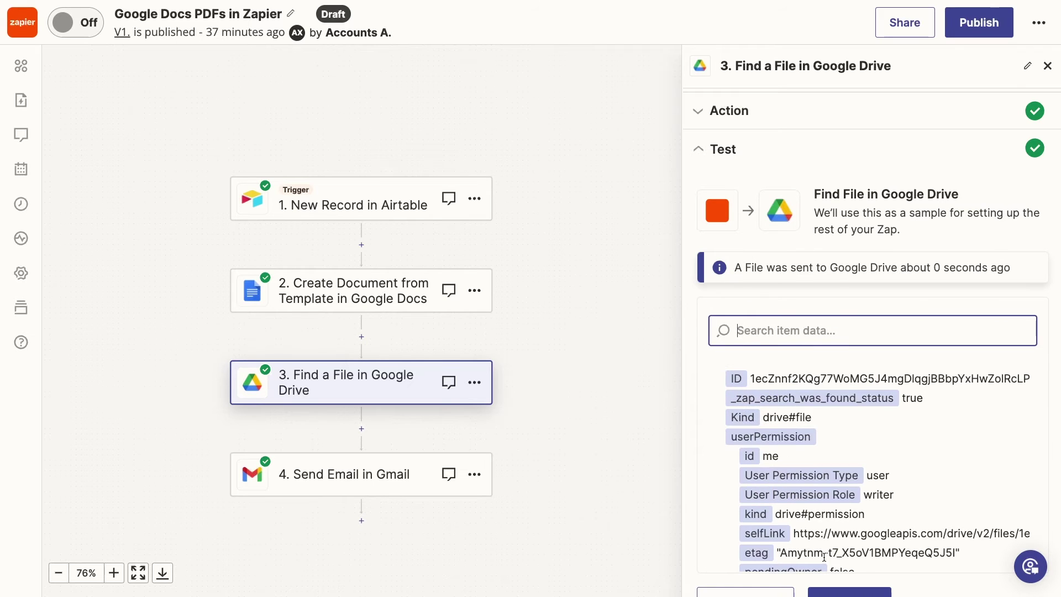
{"action": "scroll", "coordinate": [824, 556], "scroll_direction": "down", "scroll_amount": 10}
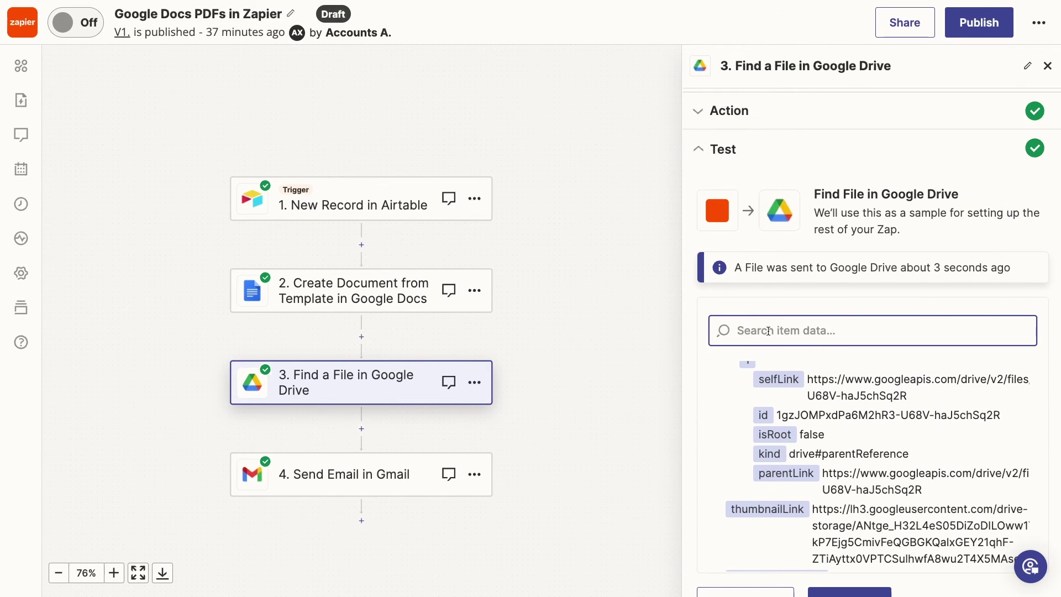
Search the test results for 'file' and inspect the file_pdf value.
{"action": "type", "text": "file"}
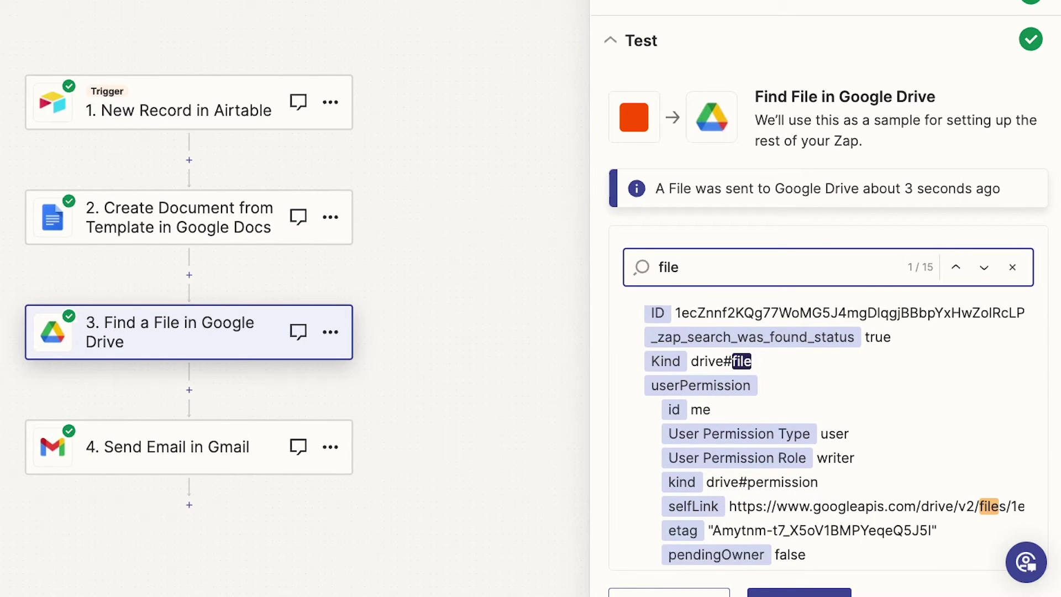
{"action": "key", "text": "Return"}
{"action": "key", "text": "Return"}
{"action": "key", "text": "Return"}
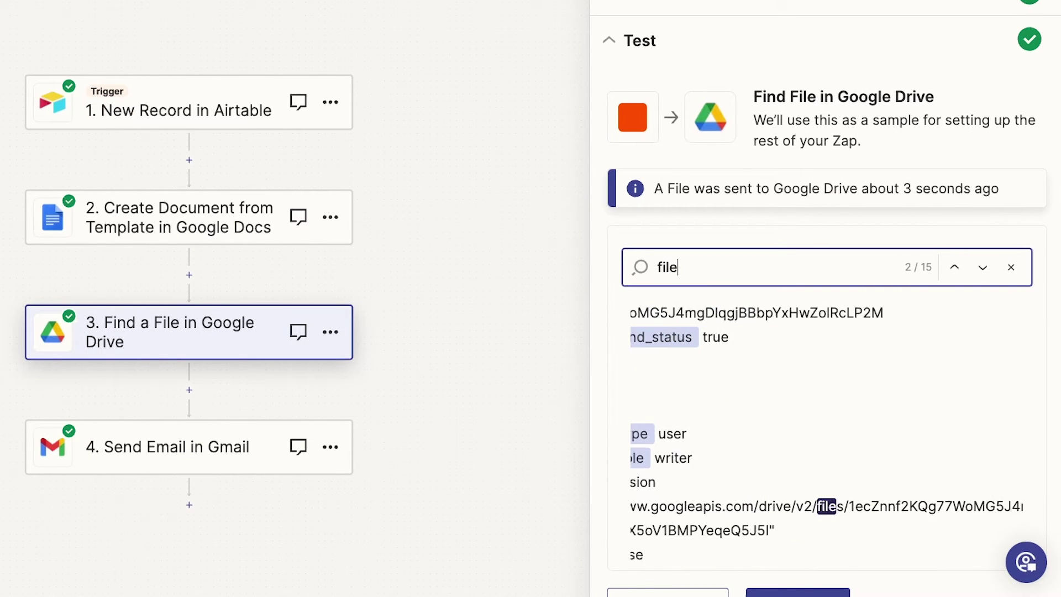
{"action": "key", "text": "Return"}
{"action": "key", "text": "Return"}
{"action": "key", "text": "Return"}
{"action": "key", "text": "Return"}
{"action": "key", "text": "Return"}
{"action": "key", "text": "Return"}
{"action": "key", "text": "Return"}
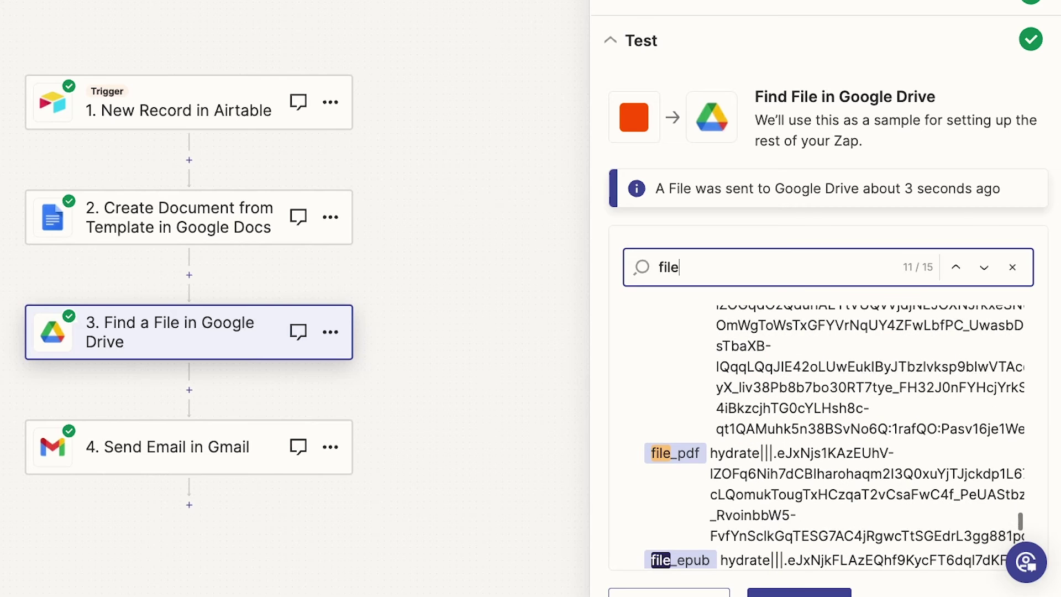
{"action": "scroll", "coordinate": [736, 431], "scroll_direction": "down", "scroll_amount": 2}
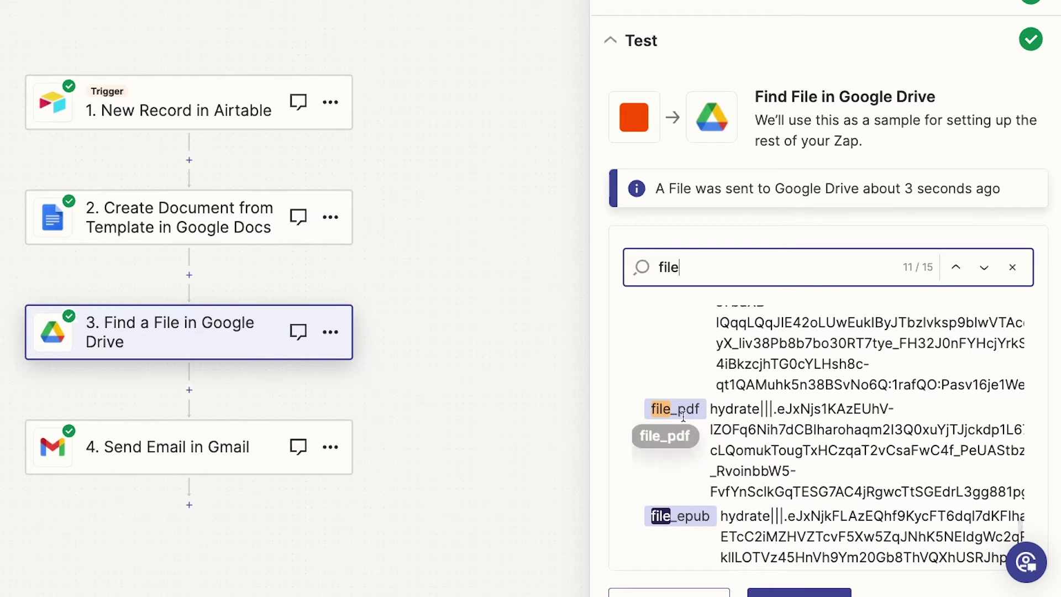
{"action": "scroll", "coordinate": [722, 411], "scroll_direction": "up", "scroll_amount": 1}
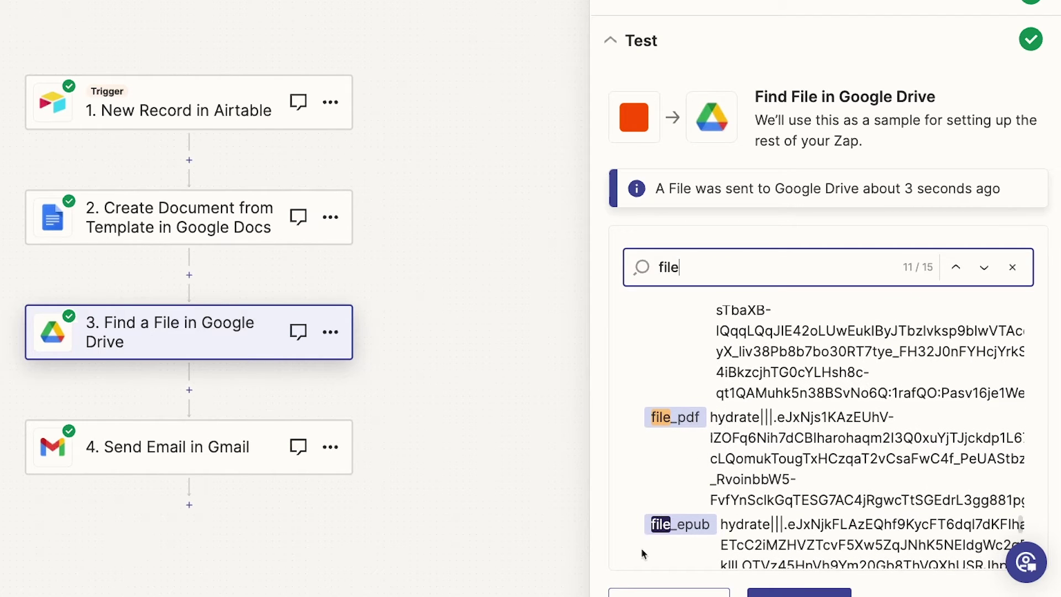
{"action": "scroll", "coordinate": [729, 492], "scroll_direction": "up", "scroll_amount": 2}
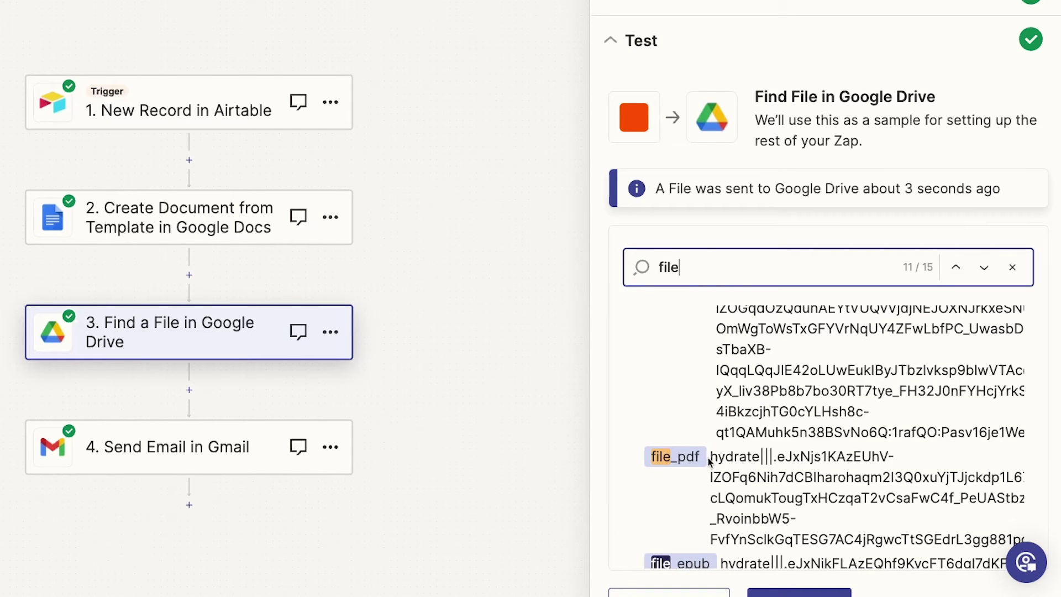
{"action": "left_click_drag", "start_coordinate": [709, 459], "coordinate": [876, 531]}
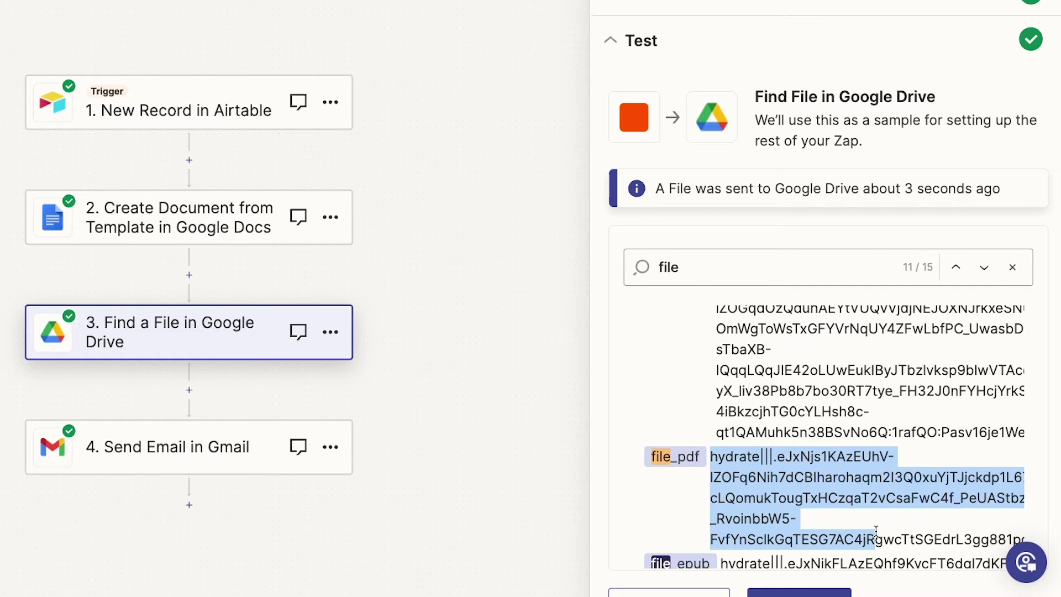
{"action": "left_click", "coordinate": [877, 481]}
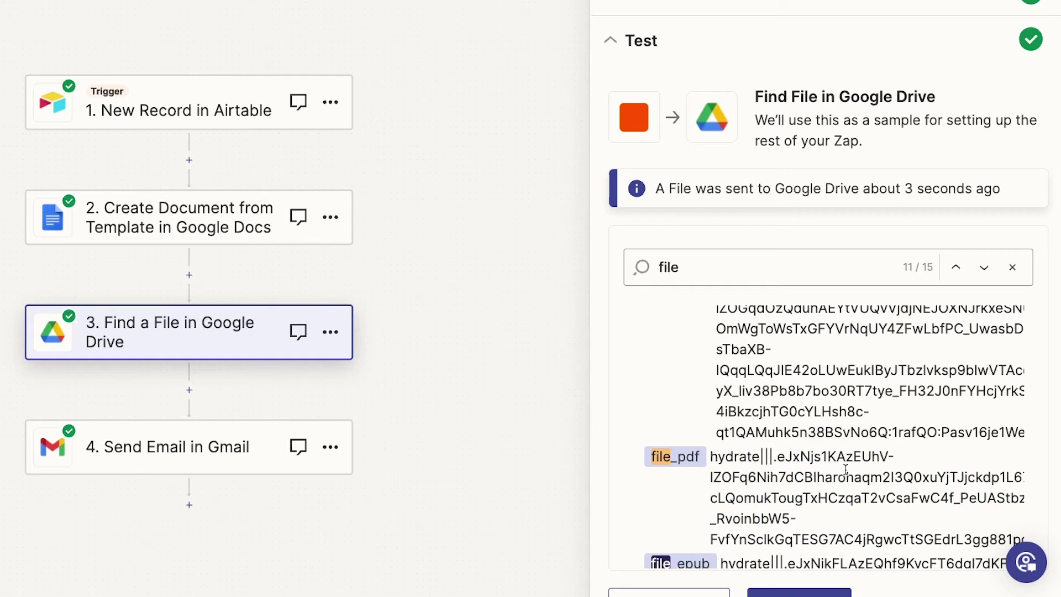
Open the Send Email in Gmail step and expand its action settings.
{"action": "left_click", "coordinate": [191, 445]}
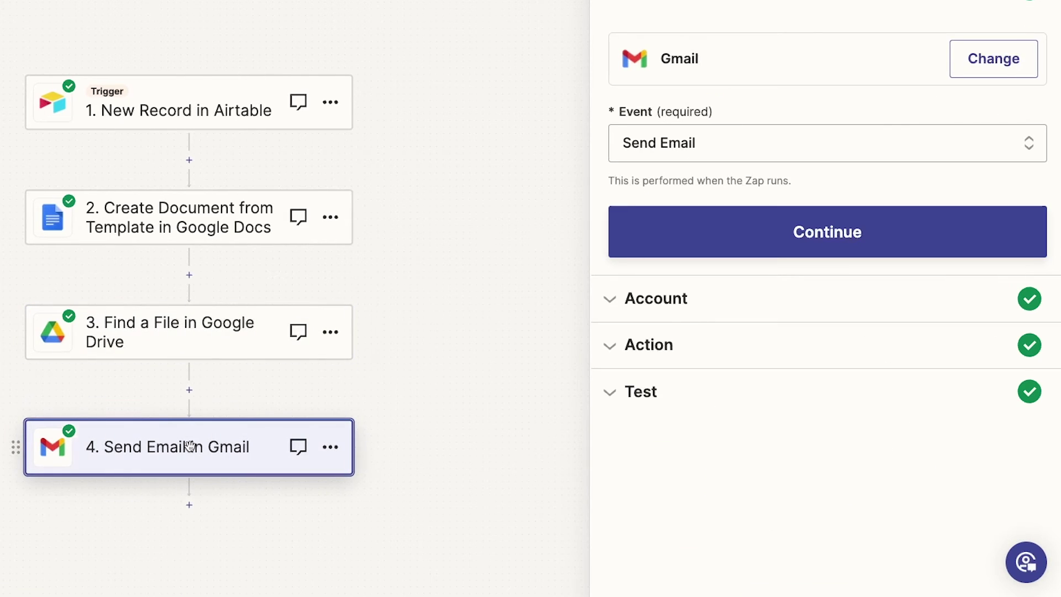
{"action": "left_click", "coordinate": [651, 357]}
{"action": "scroll", "coordinate": [652, 351], "scroll_direction": "down", "scroll_amount": 5}
{"action": "scroll", "coordinate": [651, 350], "scroll_direction": "down", "scroll_amount": 10}
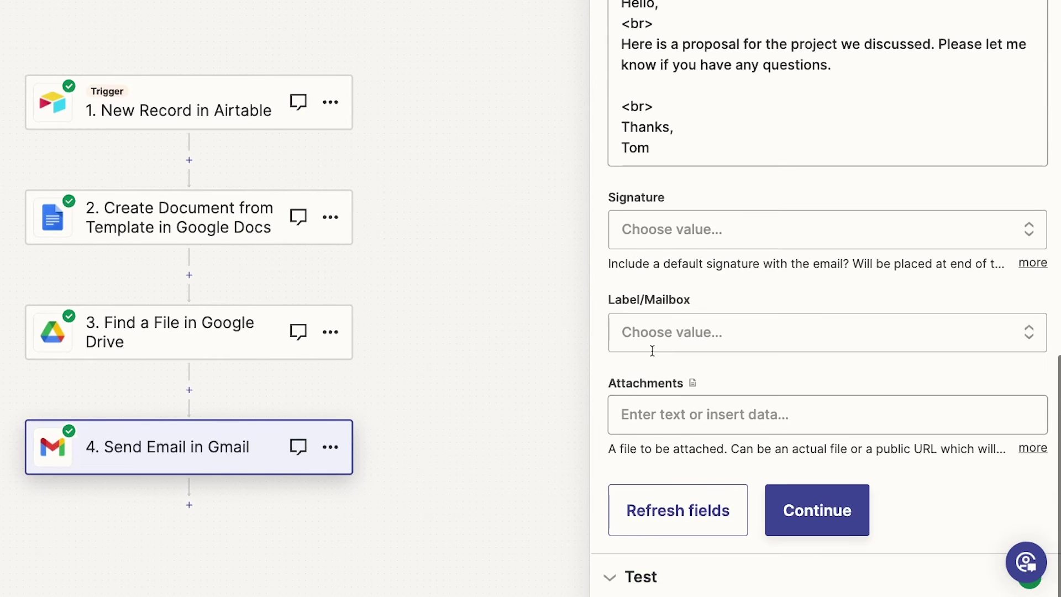
Set the email's Attachments field to the File value from the Drive Find a File step.
{"action": "left_click", "coordinate": [676, 413]}
{"action": "scroll", "coordinate": [672, 417], "scroll_direction": "down", "scroll_amount": 2}
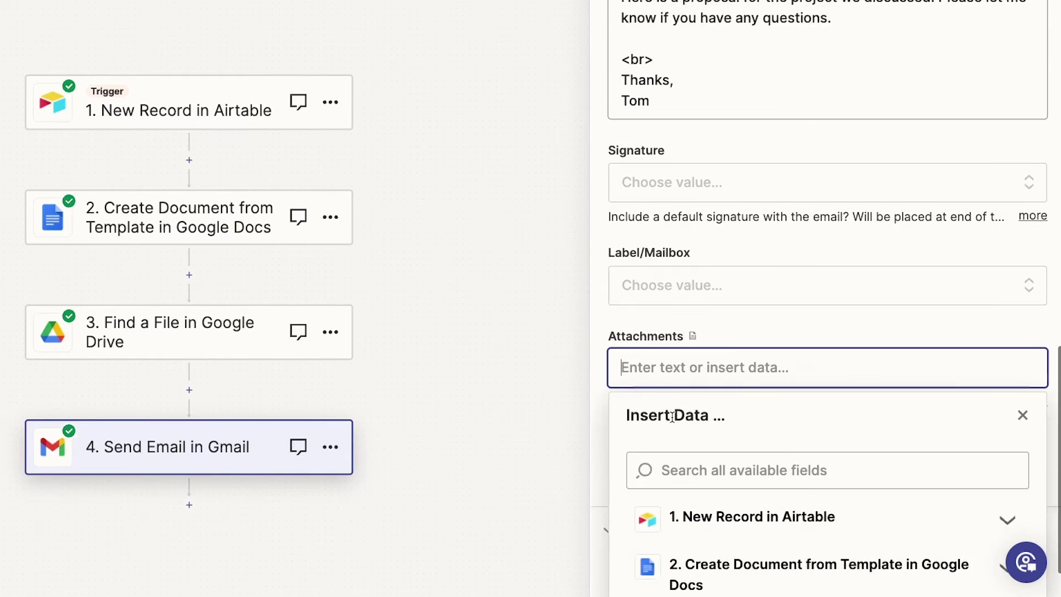
{"action": "left_click", "coordinate": [699, 403]}
{"action": "type", "text": "file"}
{"action": "scroll", "coordinate": [701, 406], "scroll_direction": "down", "scroll_amount": 3}
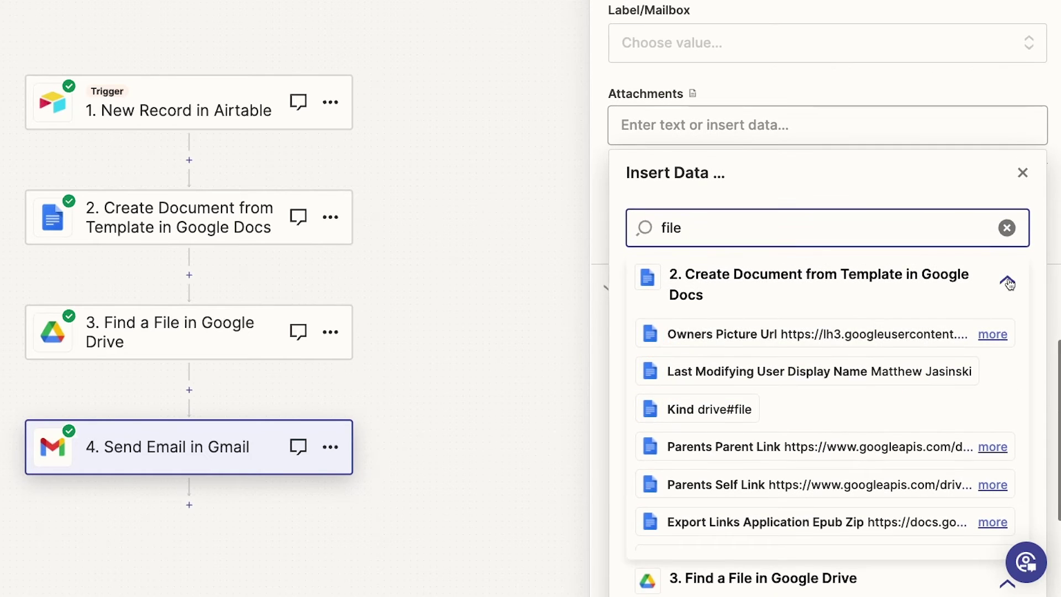
{"action": "left_click", "coordinate": [1007, 280]}
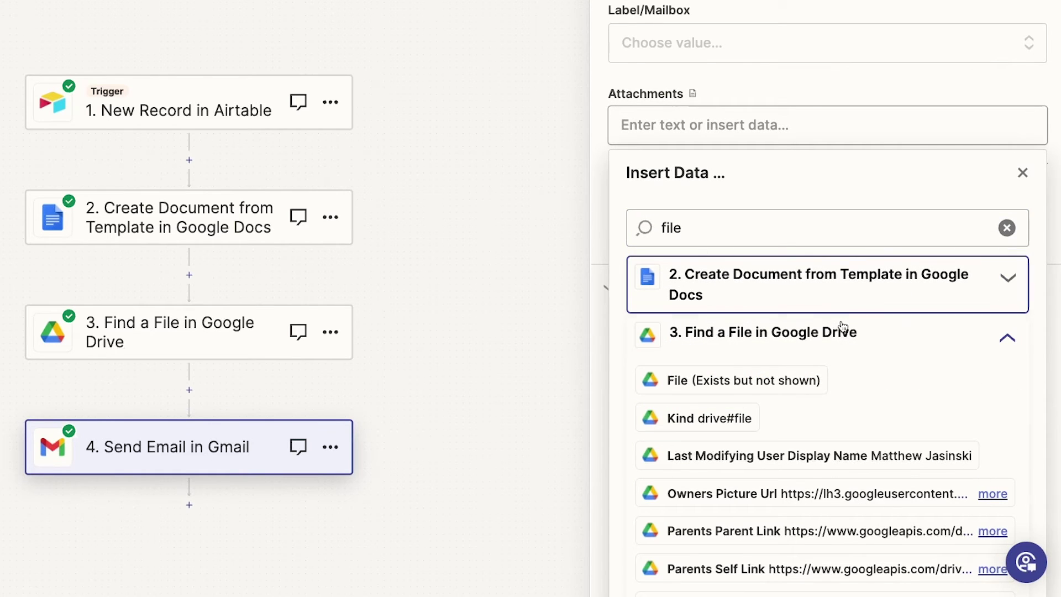
{"action": "scroll", "coordinate": [843, 329], "scroll_direction": "down", "scroll_amount": 1}
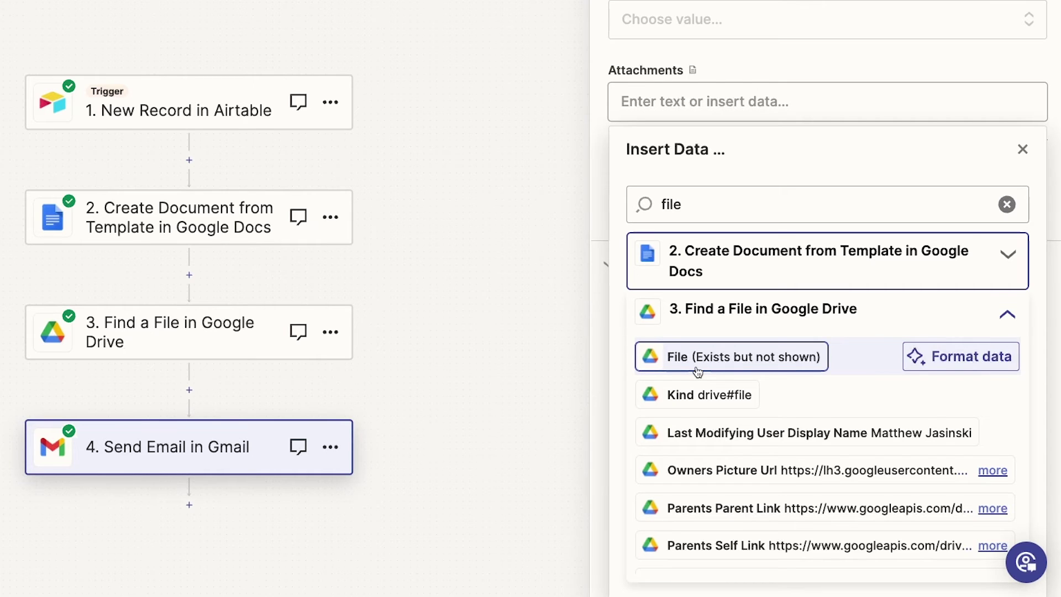
{"action": "left_click", "coordinate": [697, 370]}
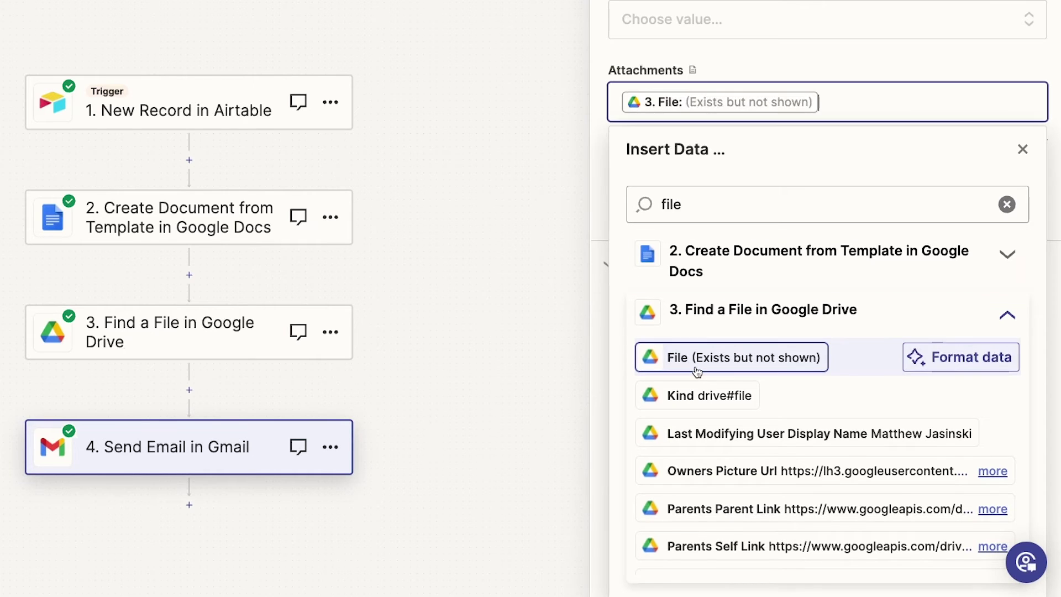
{"action": "left_click", "coordinate": [867, 70]}
Add the Drive step's File Pdf as a second email attachment and continue to testing.
{"action": "scroll", "coordinate": [882, 228], "scroll_direction": "down", "scroll_amount": 15}
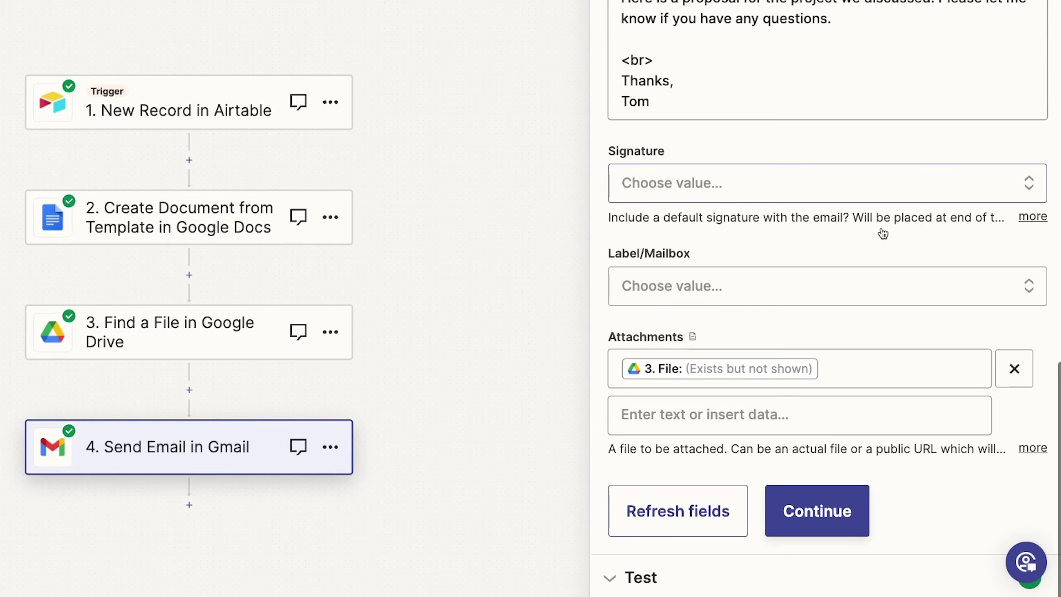
{"action": "left_click", "coordinate": [738, 426]}
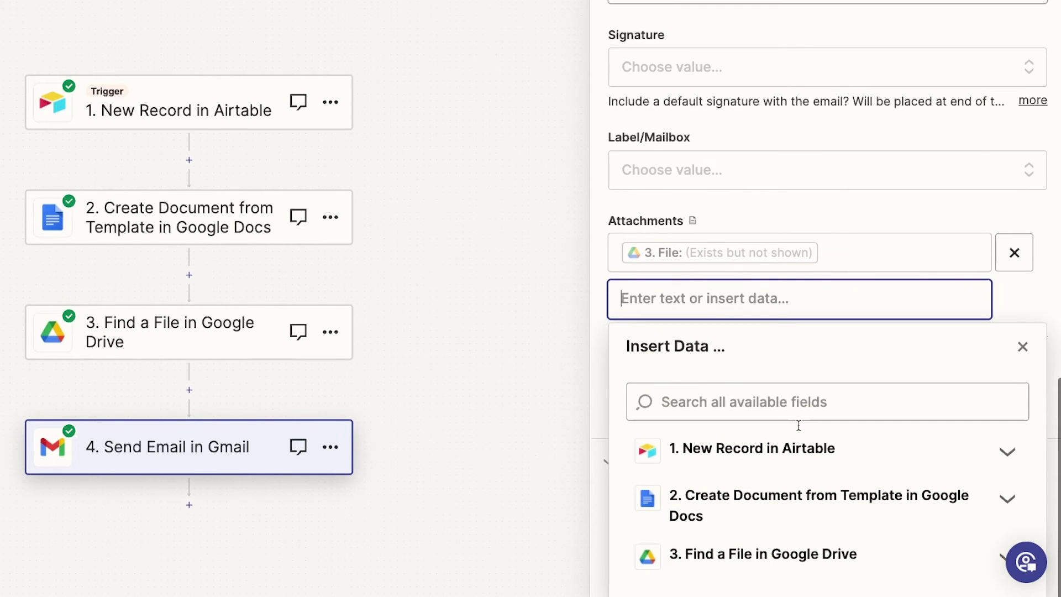
{"action": "left_click", "coordinate": [799, 412]}
{"action": "type", "text": "file"}
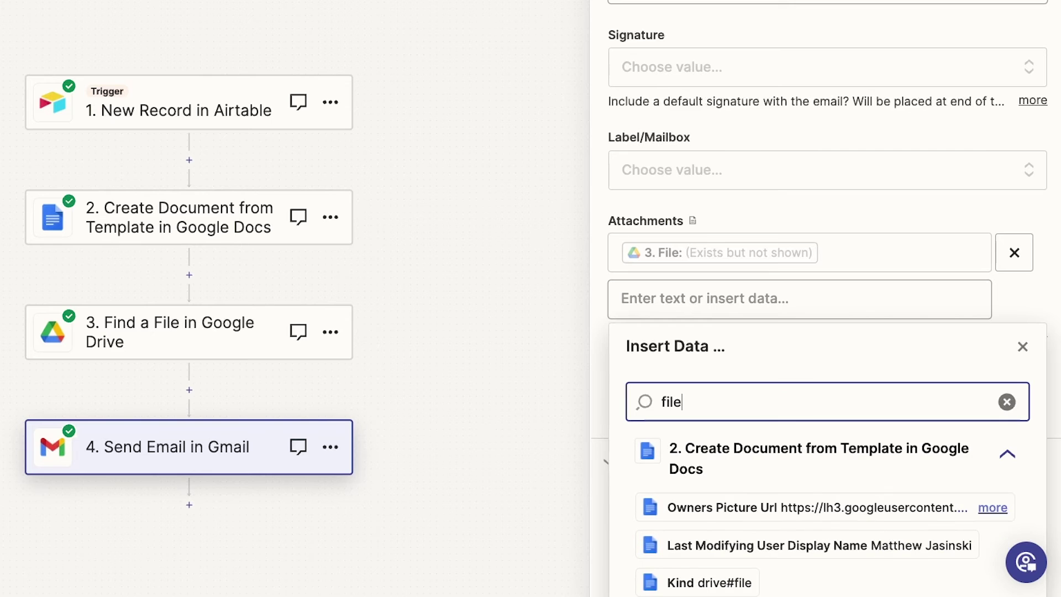
{"action": "scroll", "coordinate": [972, 94], "scroll_direction": "down", "scroll_amount": 7}
{"action": "left_click", "coordinate": [1012, 39]}
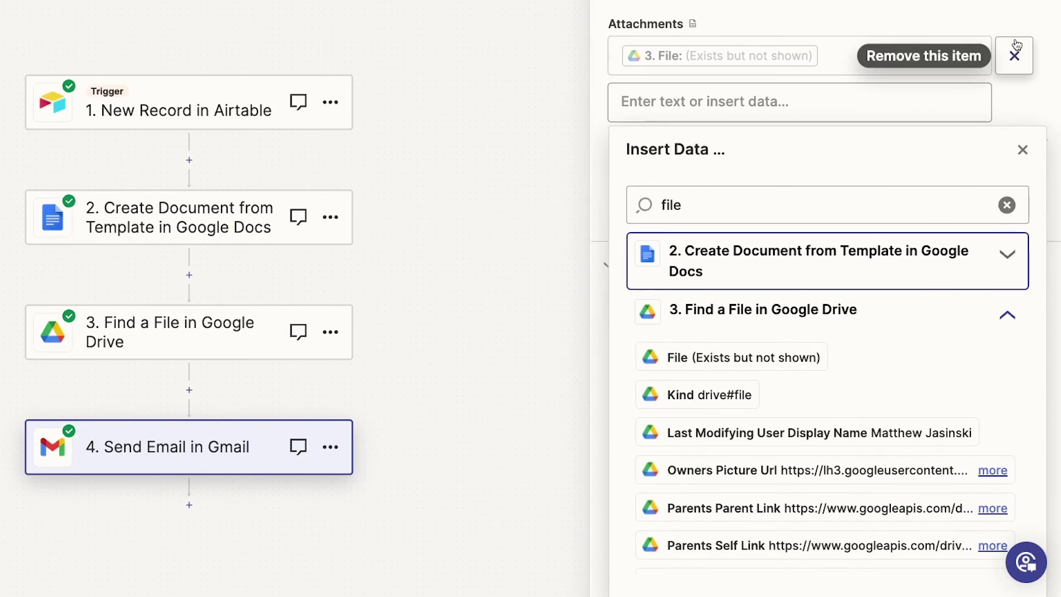
{"action": "scroll", "coordinate": [933, 368], "scroll_direction": "down", "scroll_amount": 6}
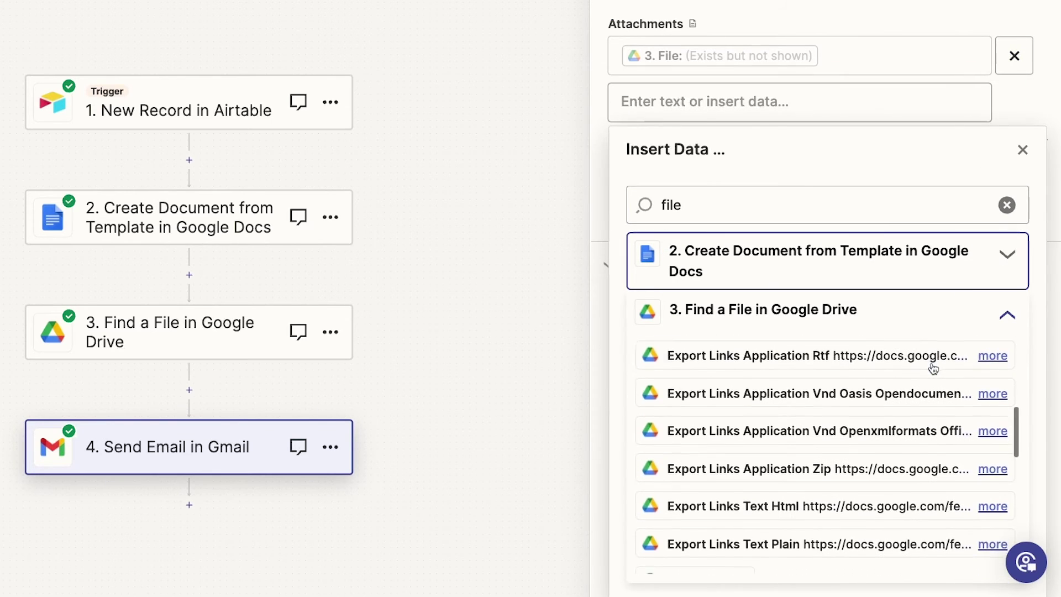
{"action": "scroll", "coordinate": [933, 369], "scroll_direction": "down", "scroll_amount": 6}
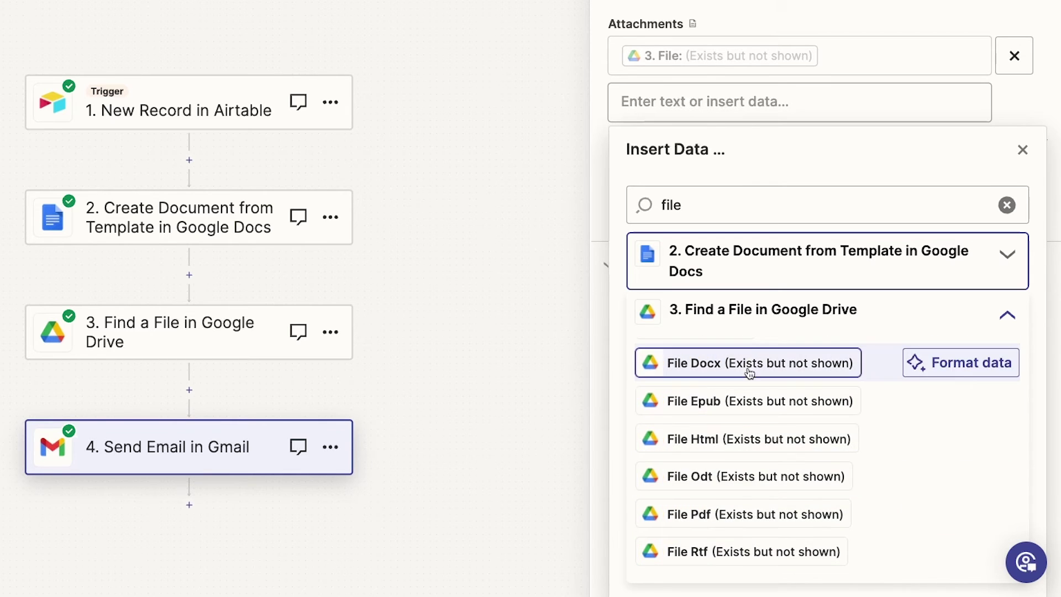
{"action": "scroll", "coordinate": [743, 486], "scroll_direction": "down", "scroll_amount": 1}
{"action": "left_click", "coordinate": [743, 491]}
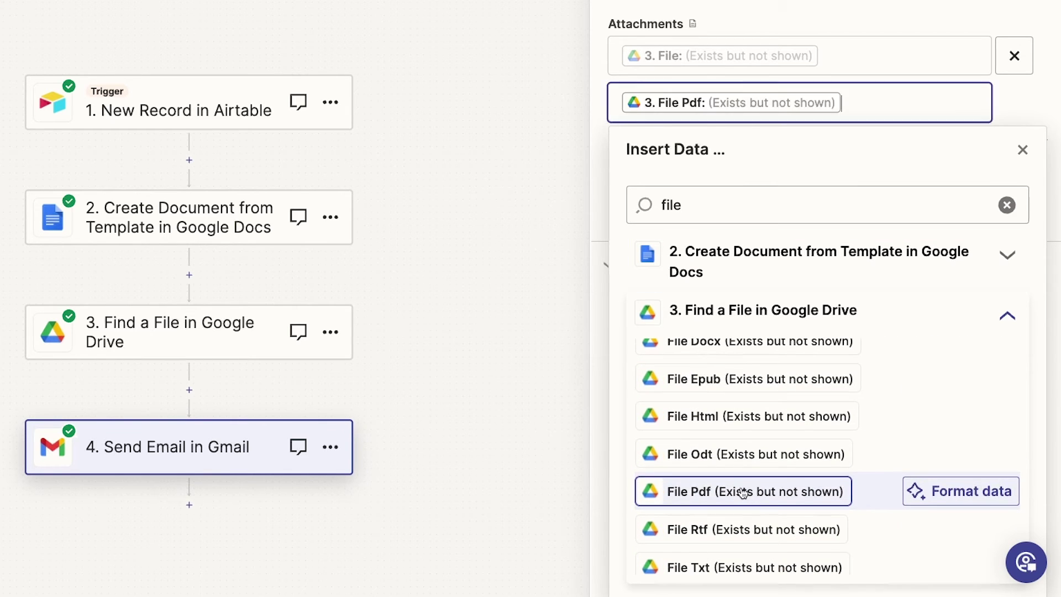
{"action": "scroll", "coordinate": [1020, 105], "scroll_direction": "up", "scroll_amount": 10}
{"action": "scroll", "coordinate": [724, 188], "scroll_direction": "down", "scroll_amount": 1}
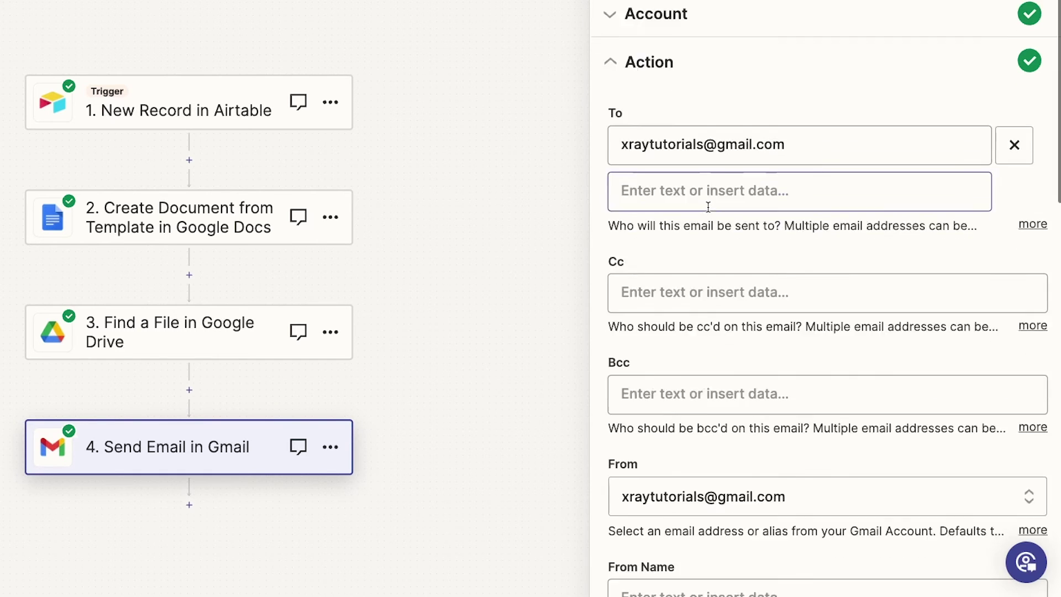
{"action": "scroll", "coordinate": [708, 207], "scroll_direction": "down", "scroll_amount": 10}
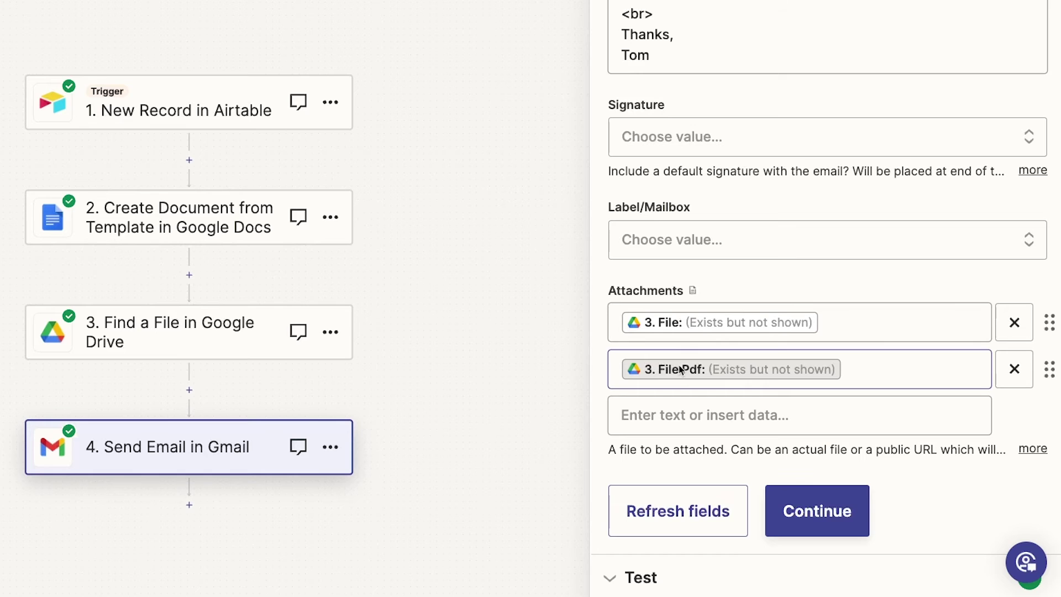
{"action": "left_click", "coordinate": [823, 505]}
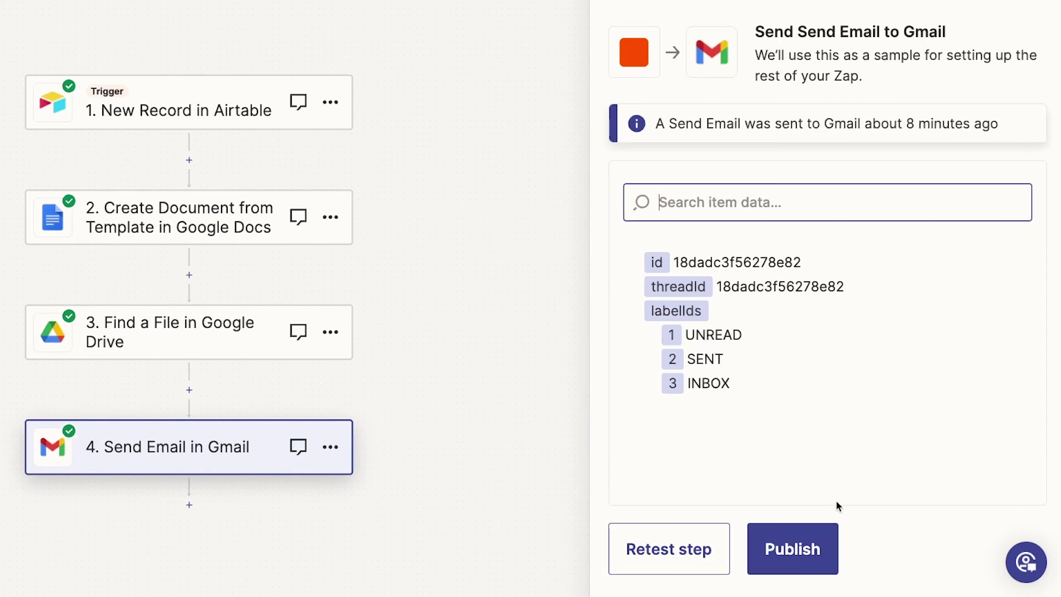
Send a test email and confirm it carries Proposal for Encaptivate.docx and Proposal for Encaptivate.pdf.
{"action": "left_click", "coordinate": [672, 550]}
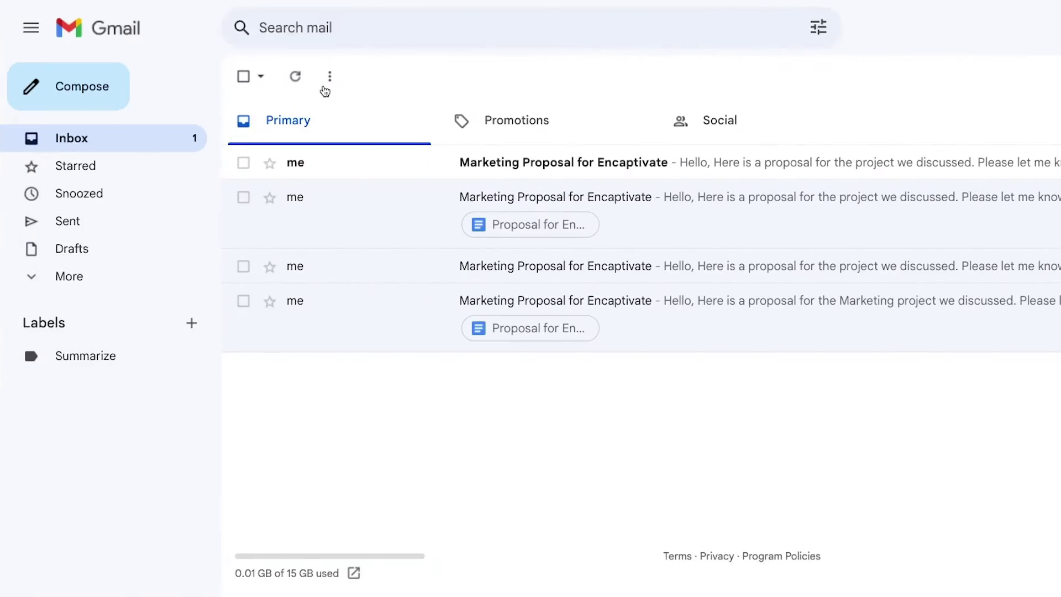
{"action": "left_click", "coordinate": [563, 166]}
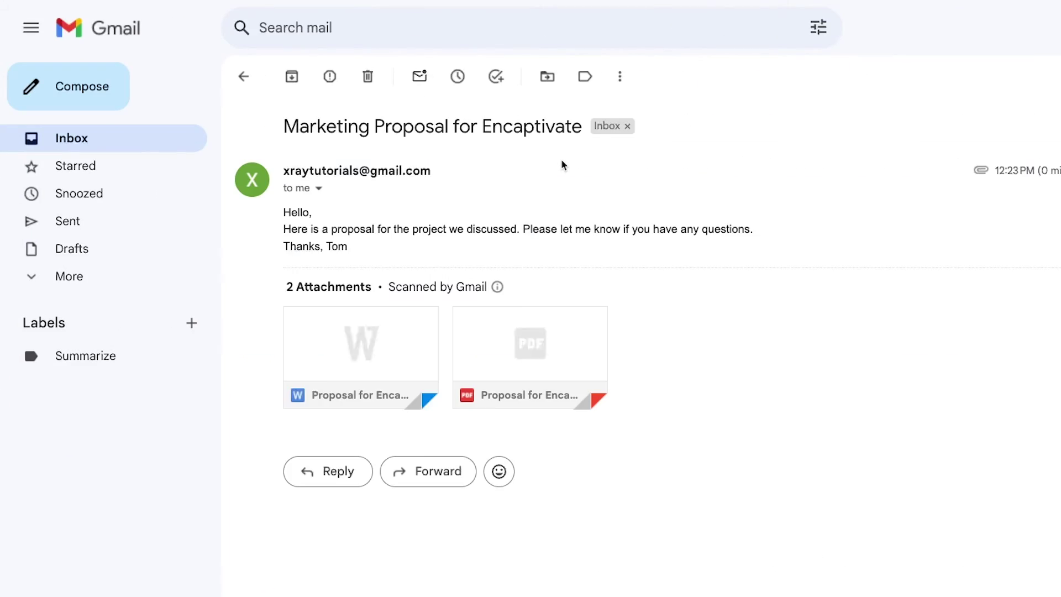
{"action": "mouse_move", "coordinate": [402, 347]}
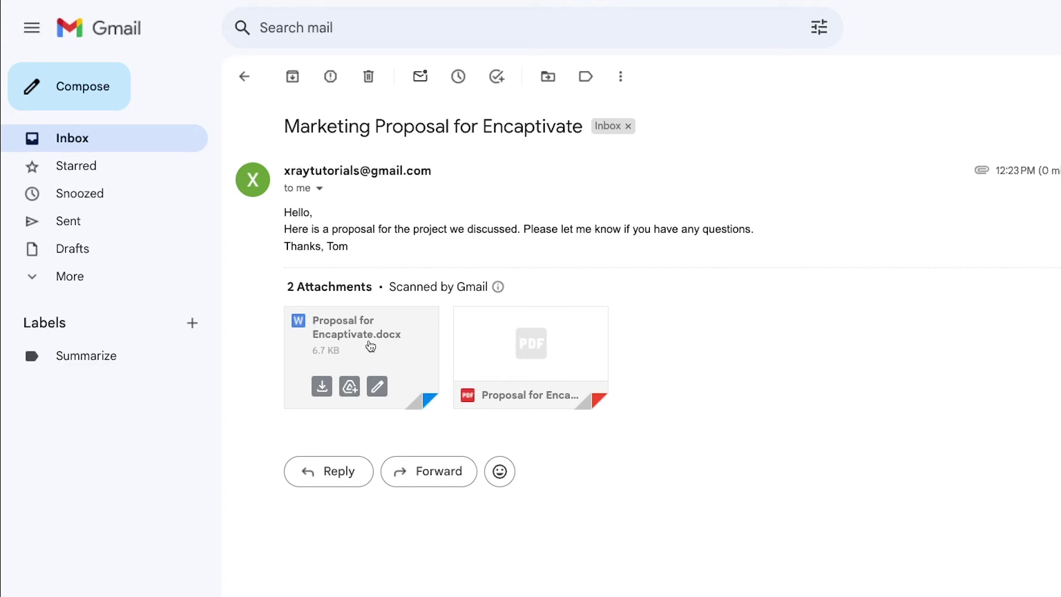
{"action": "mouse_move", "coordinate": [527, 333]}
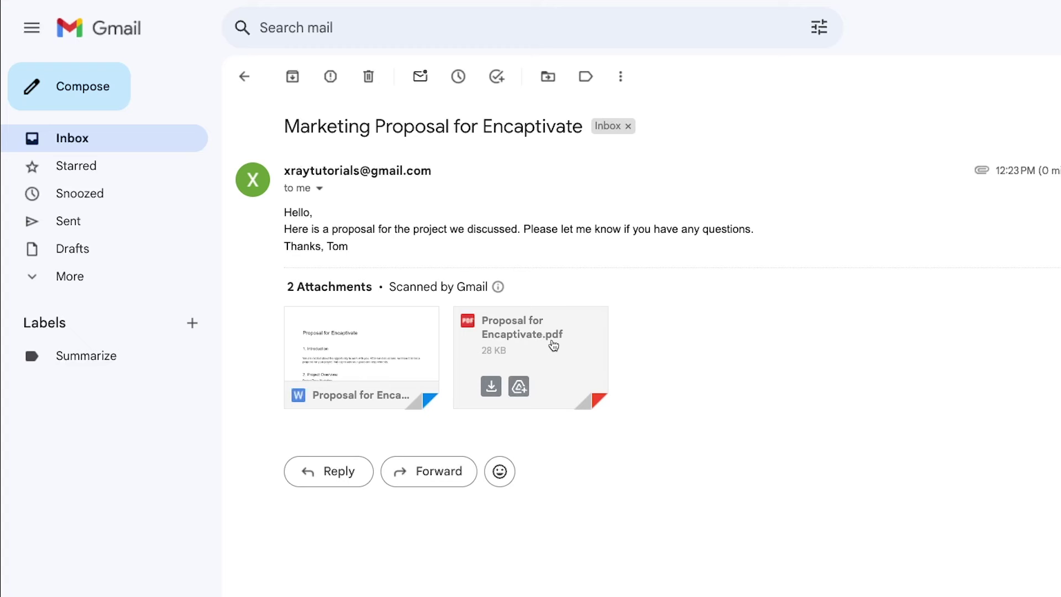